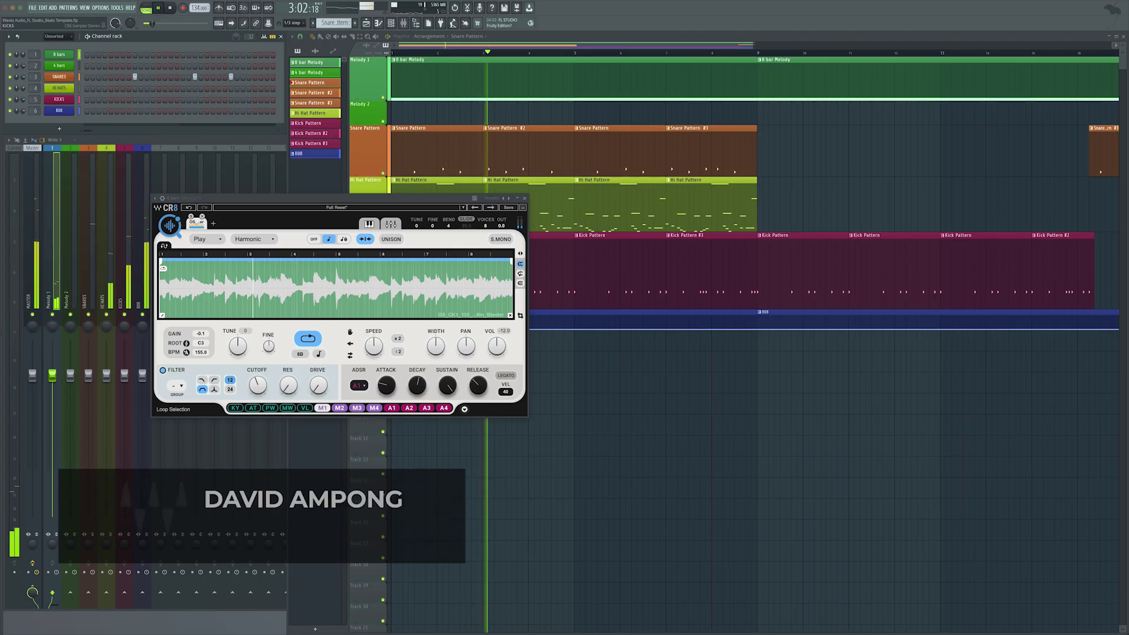
- Preview the finished beat by inspecting the KICKS, 808 and SNARES channels and their samples
left_click(61, 101)
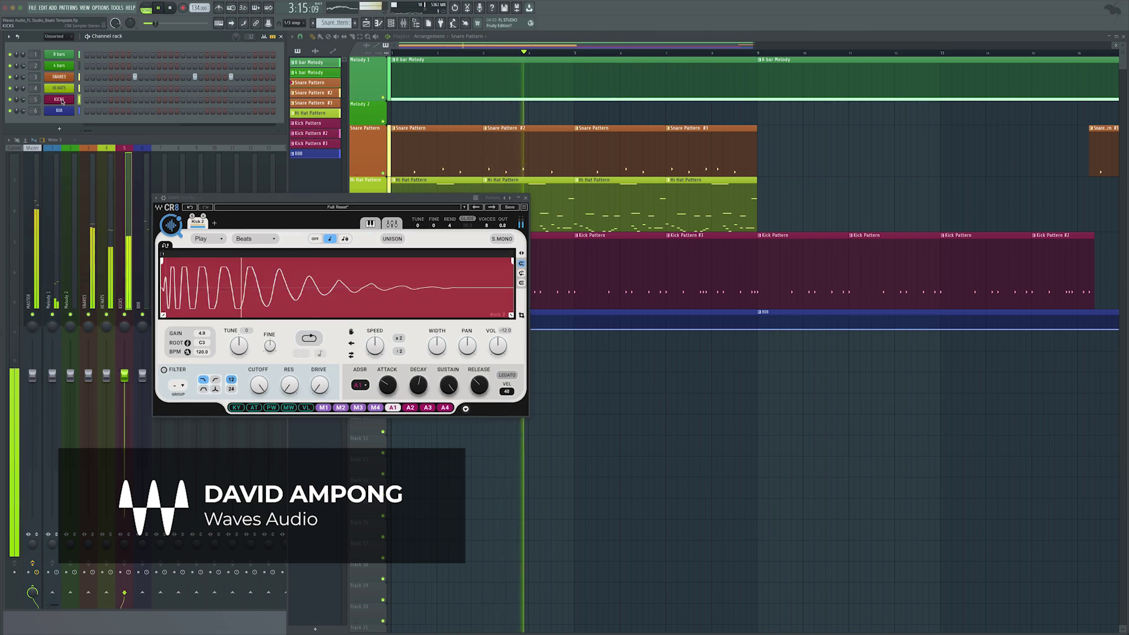
left_click(62, 111)
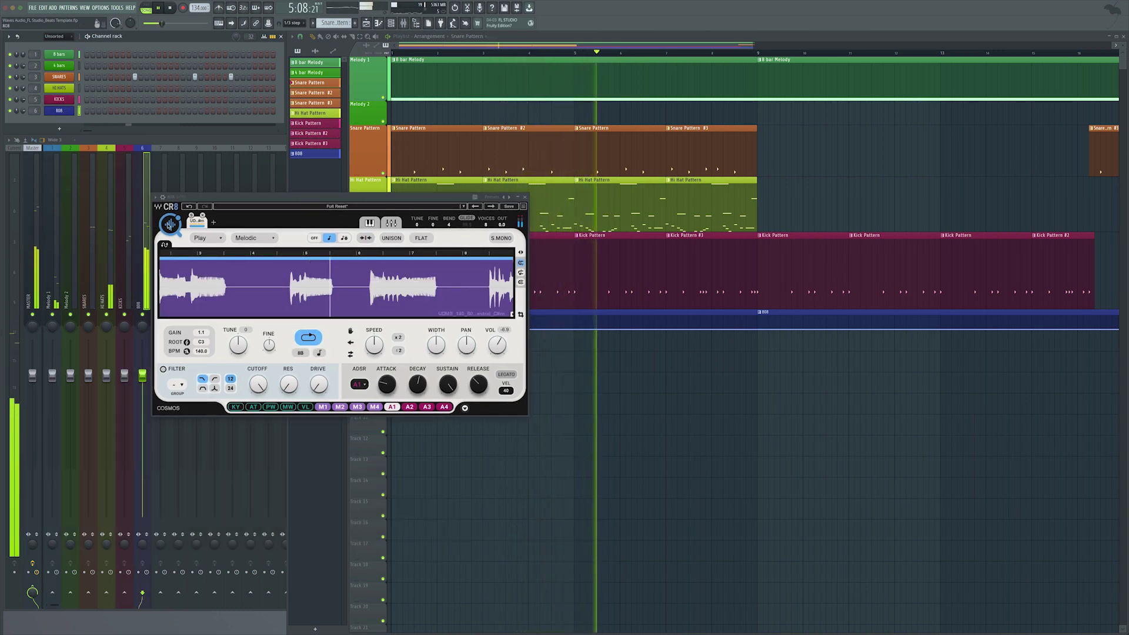
left_click(61, 76)
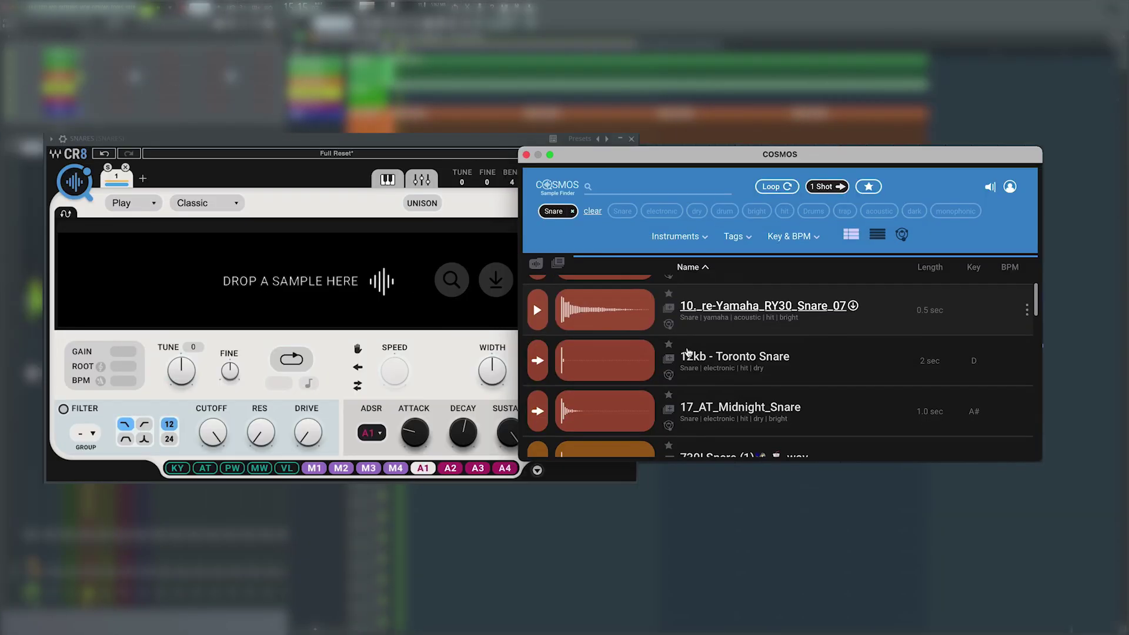
left_click(875, 312)
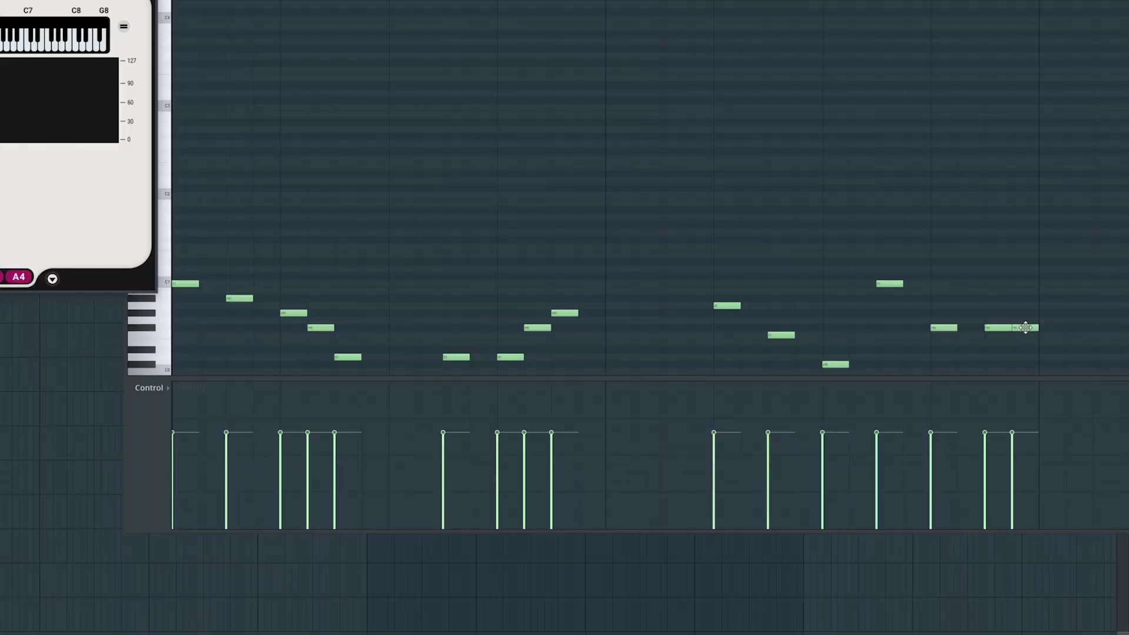
left_click_drag(891, 283, 877, 340)
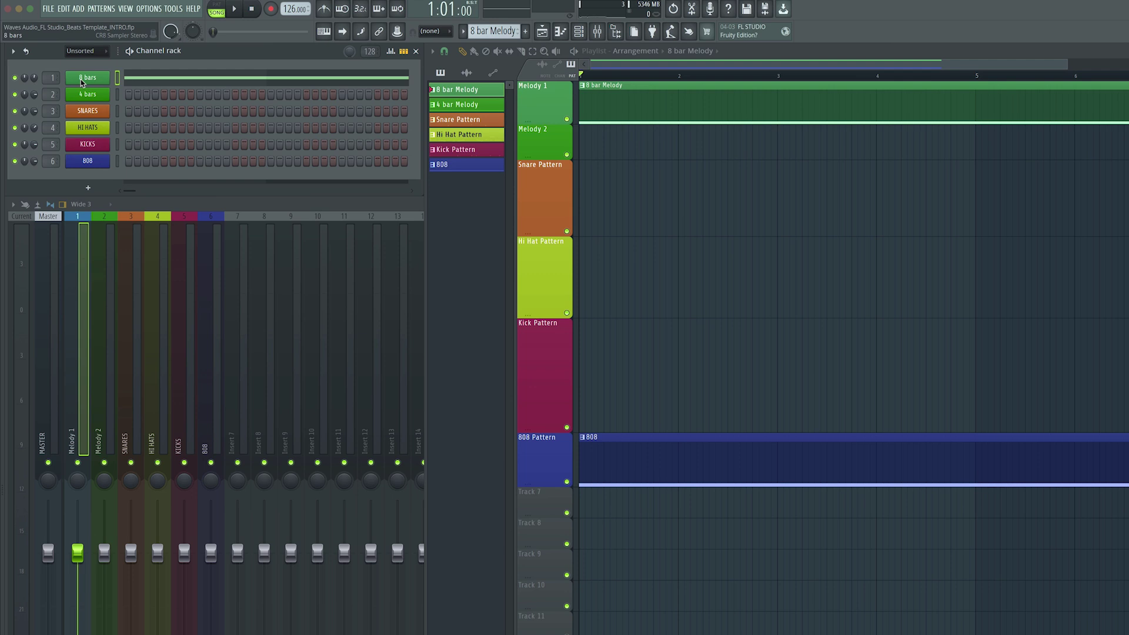
- Select the 8 bars, 4 bars, SNARES, HI HATS and KICKS channels in turn, finishing on 808
left_click(83, 79)
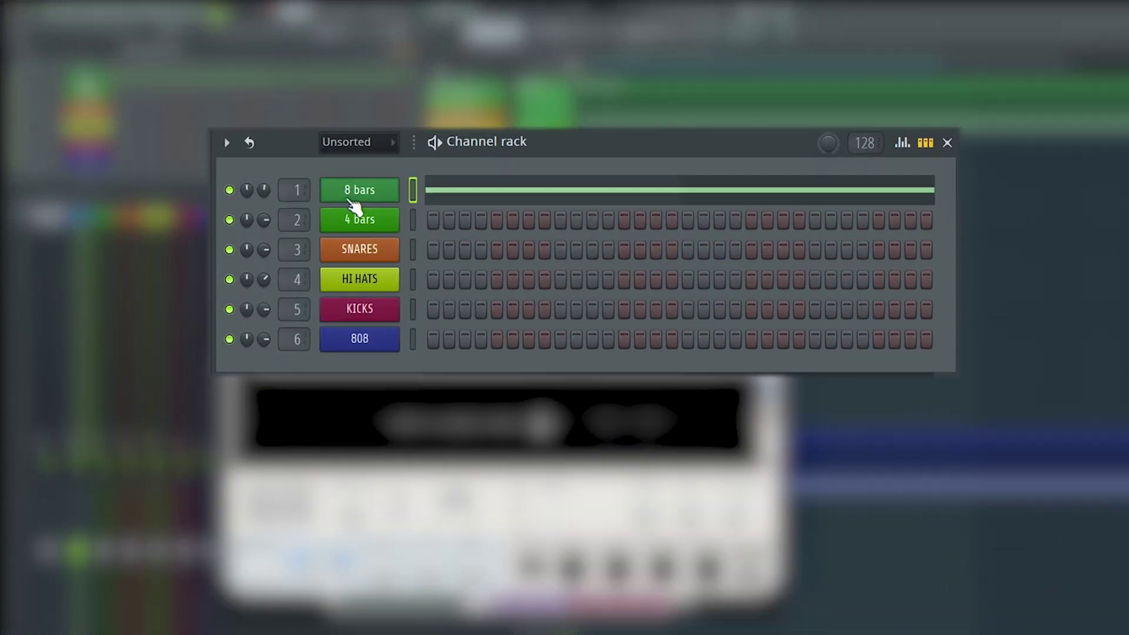
left_click(349, 219)
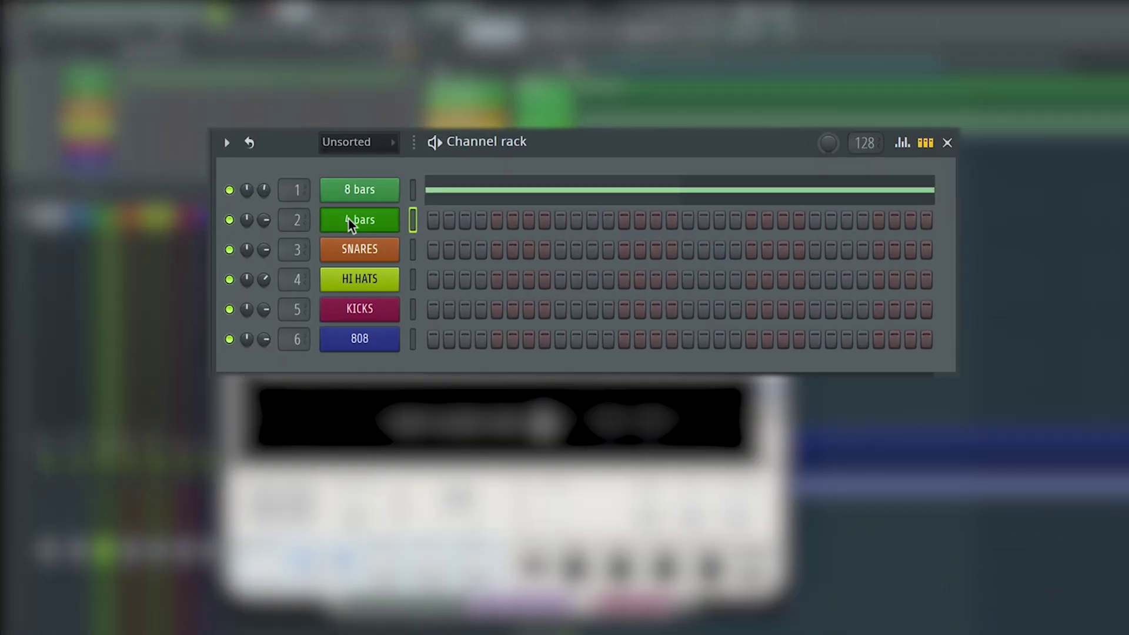
left_click(363, 251)
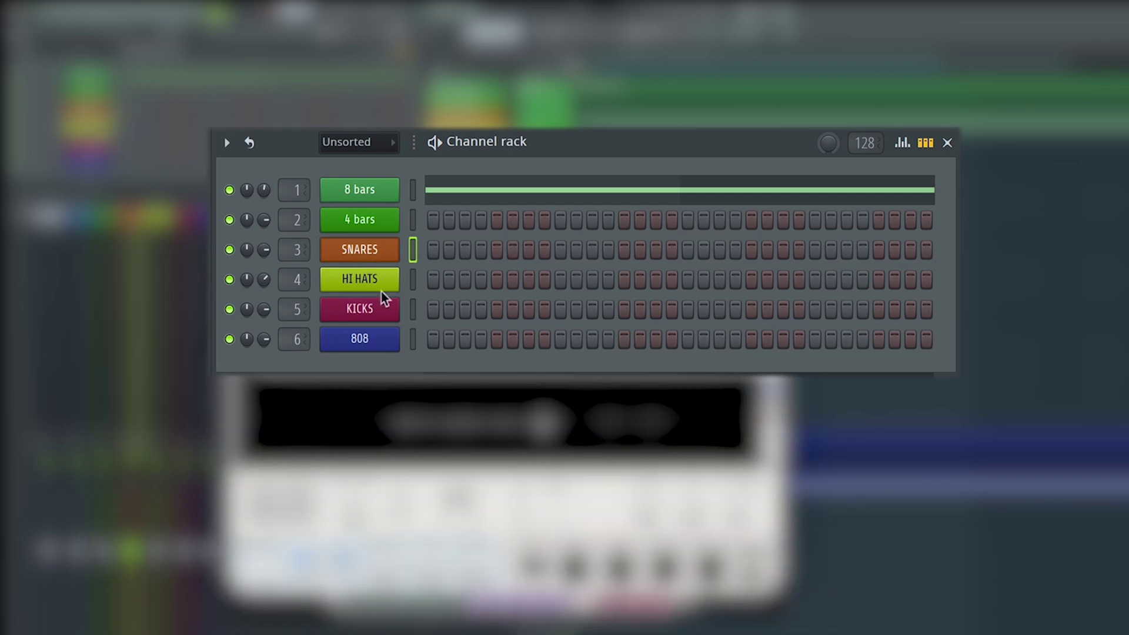
left_click(385, 280)
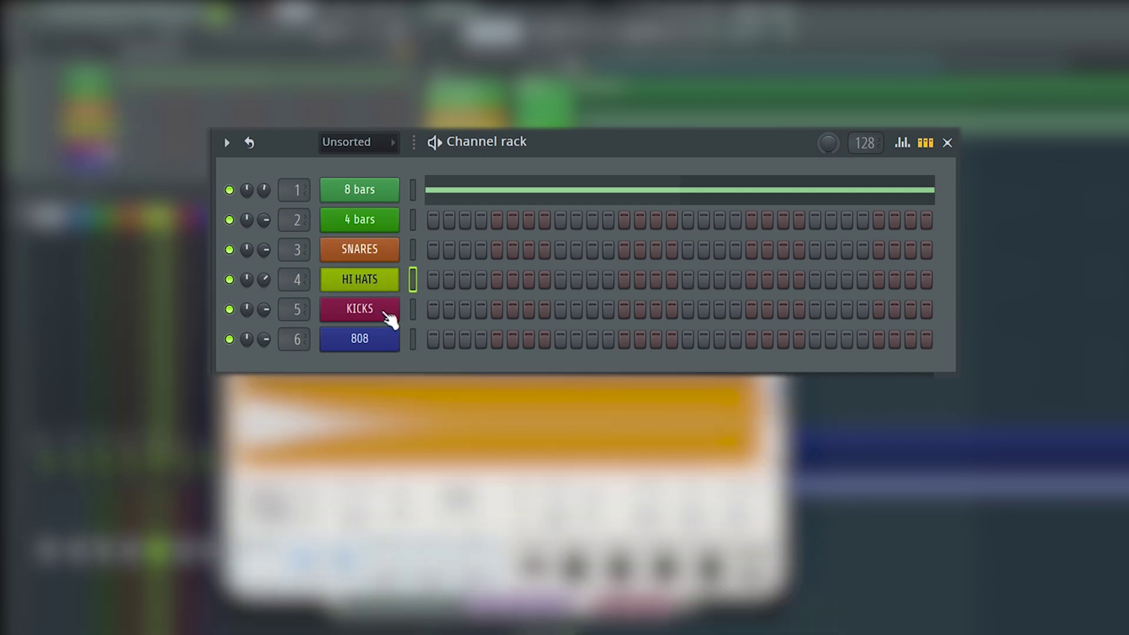
left_click(382, 313)
left_click(380, 341)
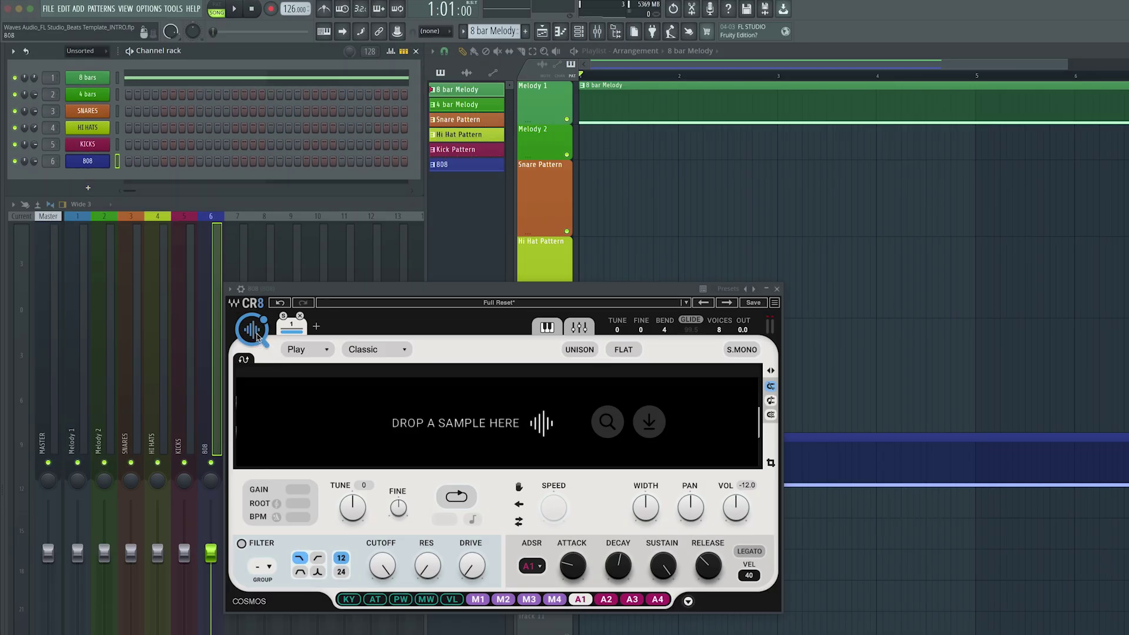
- Browse COSMOS from the 808 CR8 with the Sub filter removed, then close COSMOS and CR8
left_click(254, 331)
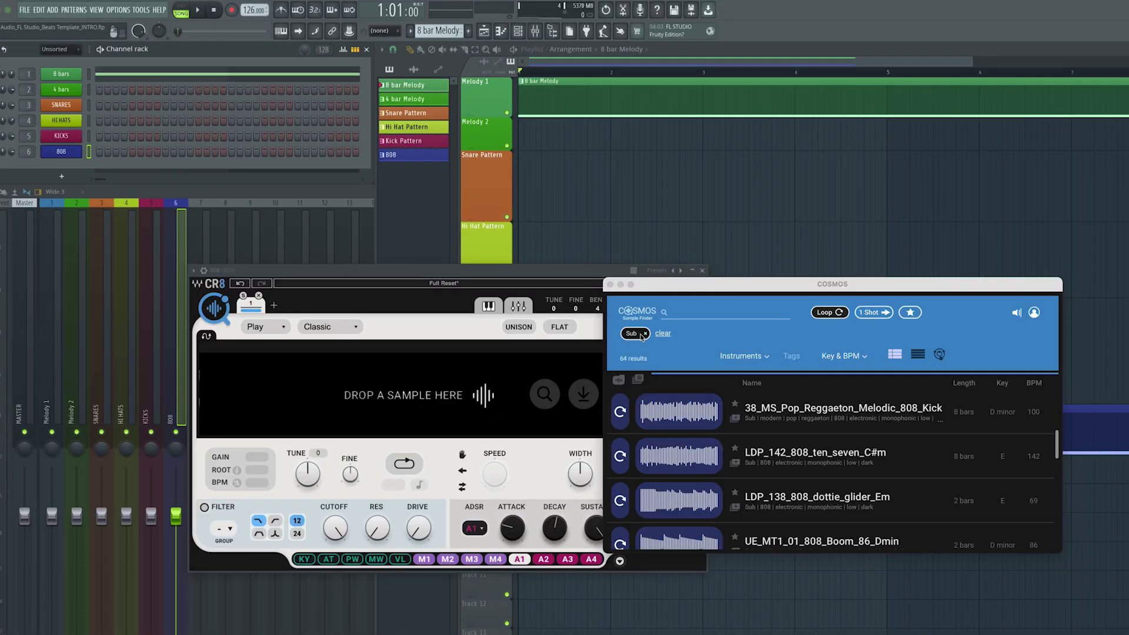
left_click(644, 334)
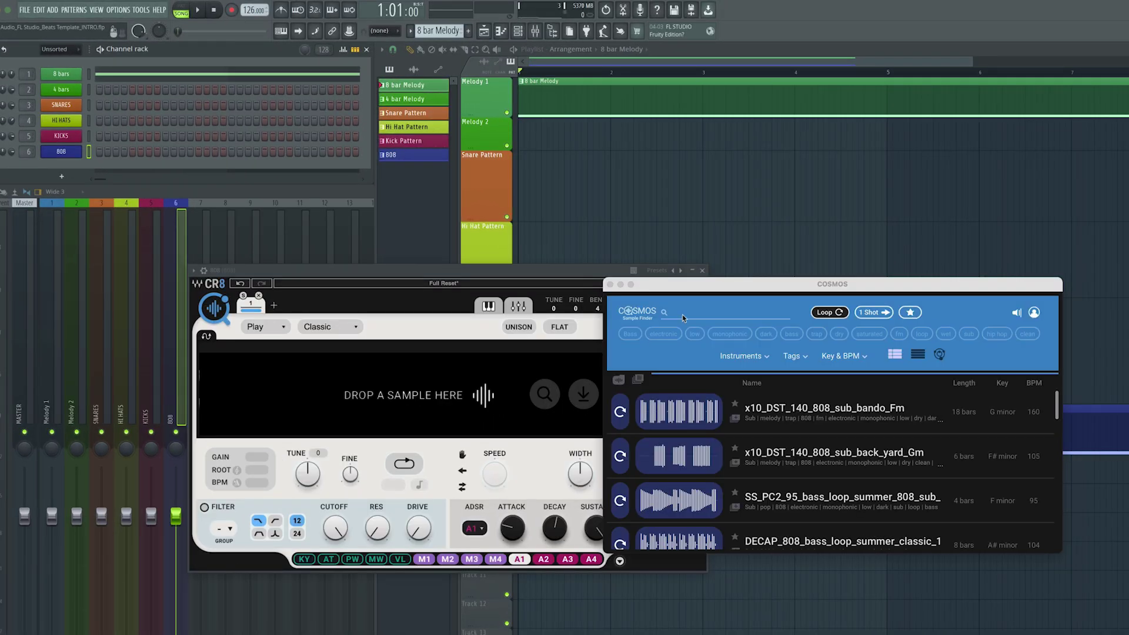
scroll(765, 466, "down", 10)
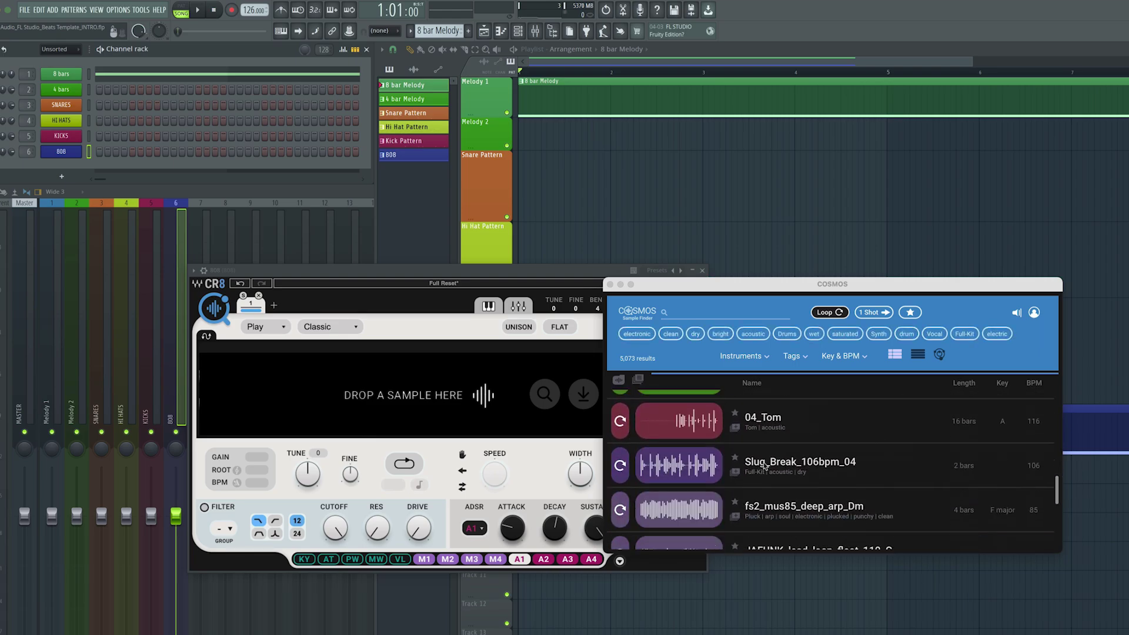
scroll(765, 466, "down", 3)
left_click(611, 286)
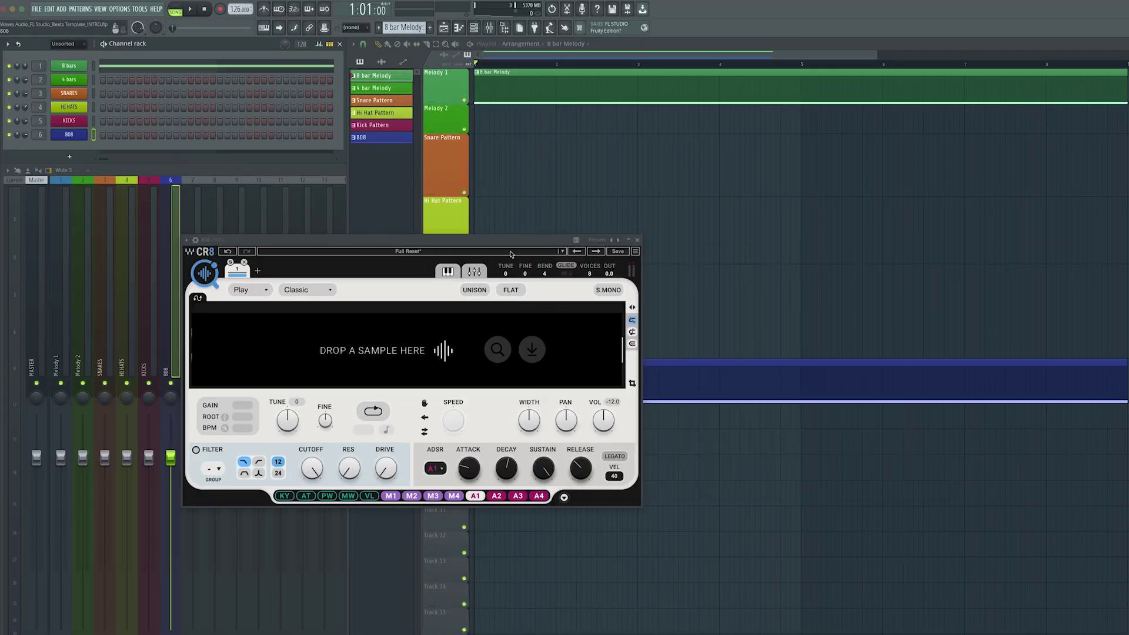
left_click(639, 242)
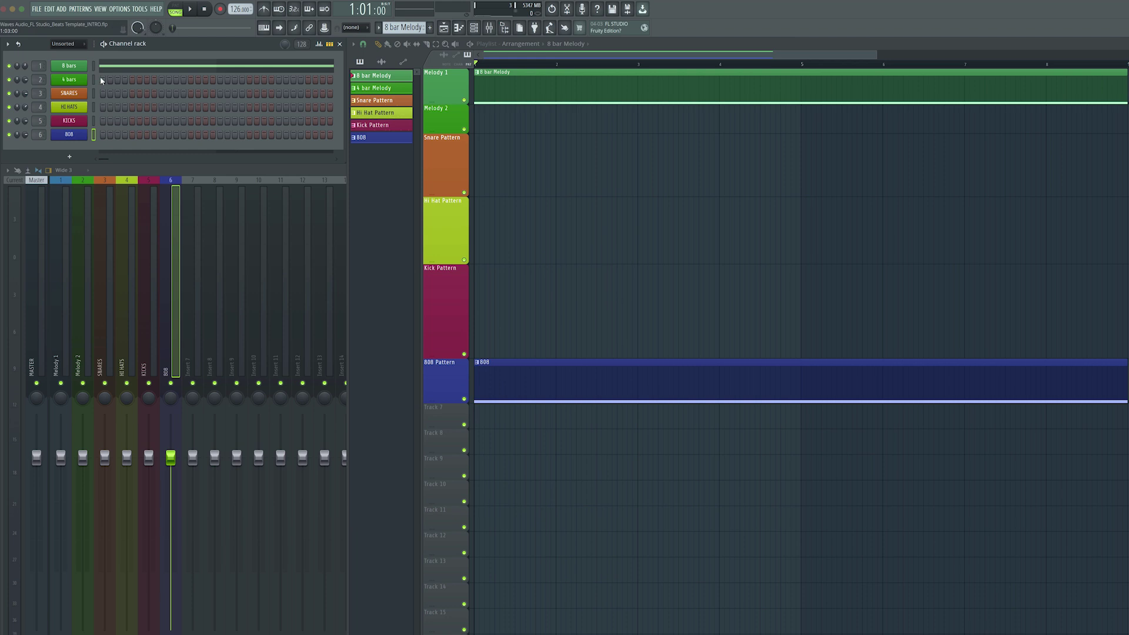
- Open the 8 bars channel's CR8 sampler and briefly check its piano roll
left_click(69, 65)
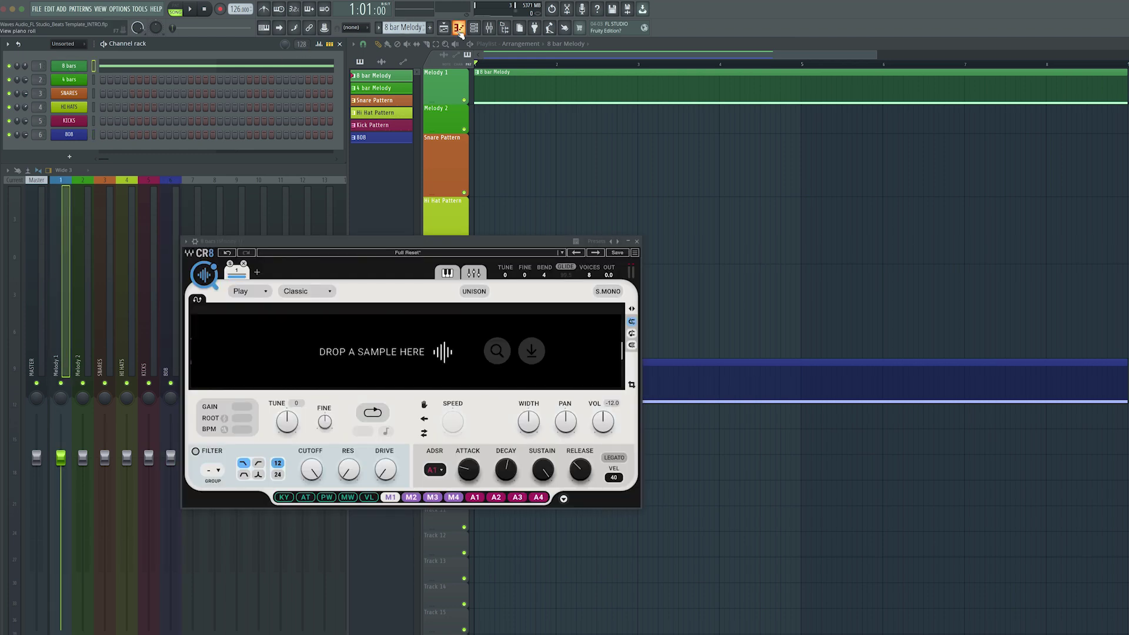
left_click(459, 30)
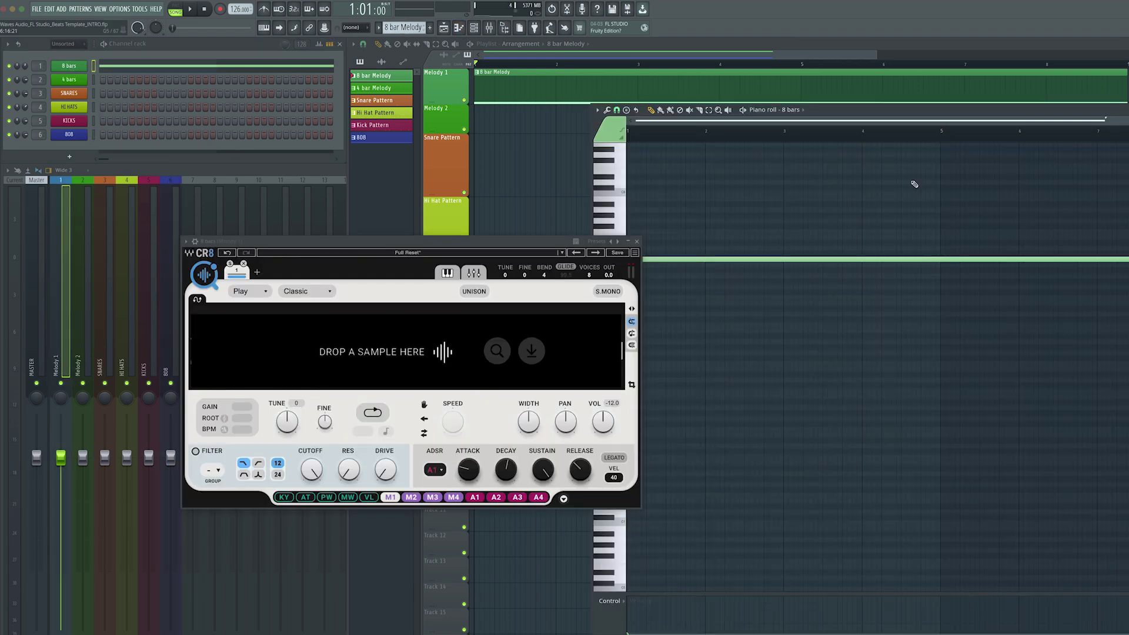
left_click(459, 29)
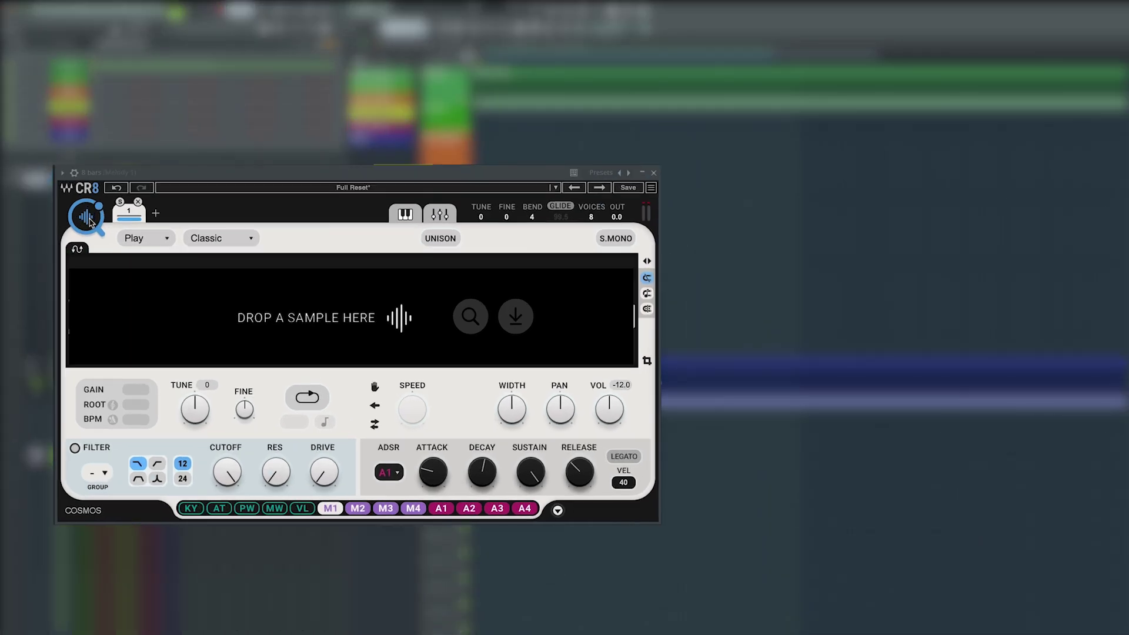
- Audition the KittenTime, RARE and FUEGO loops from COSMOS, keeping FUEGO, then select SNARES
left_click(88, 219)
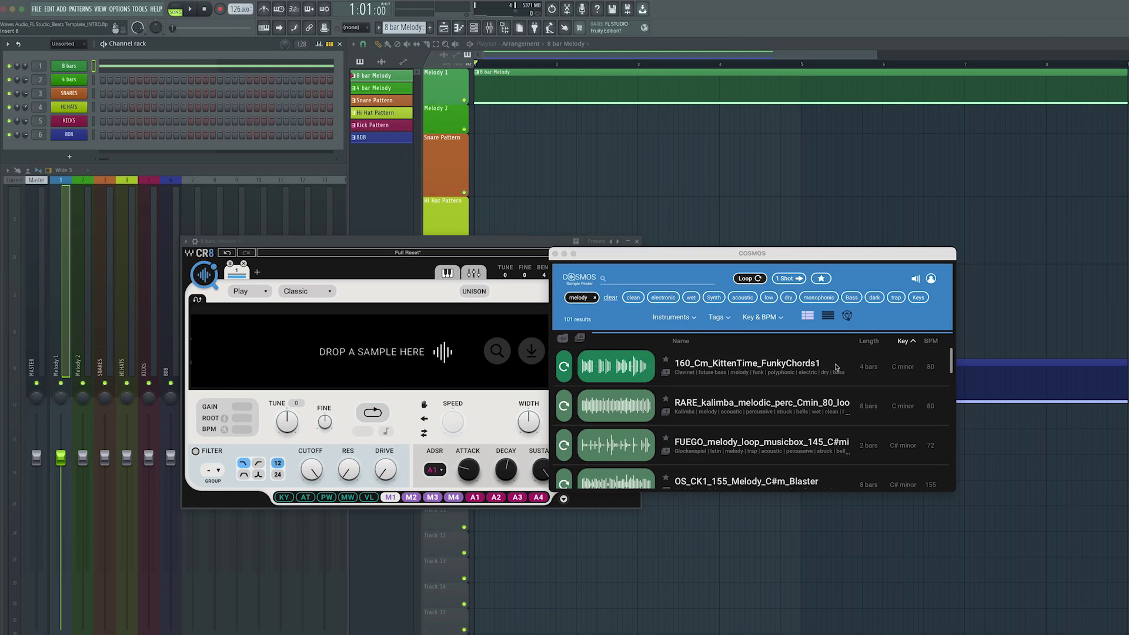
double_click(841, 364)
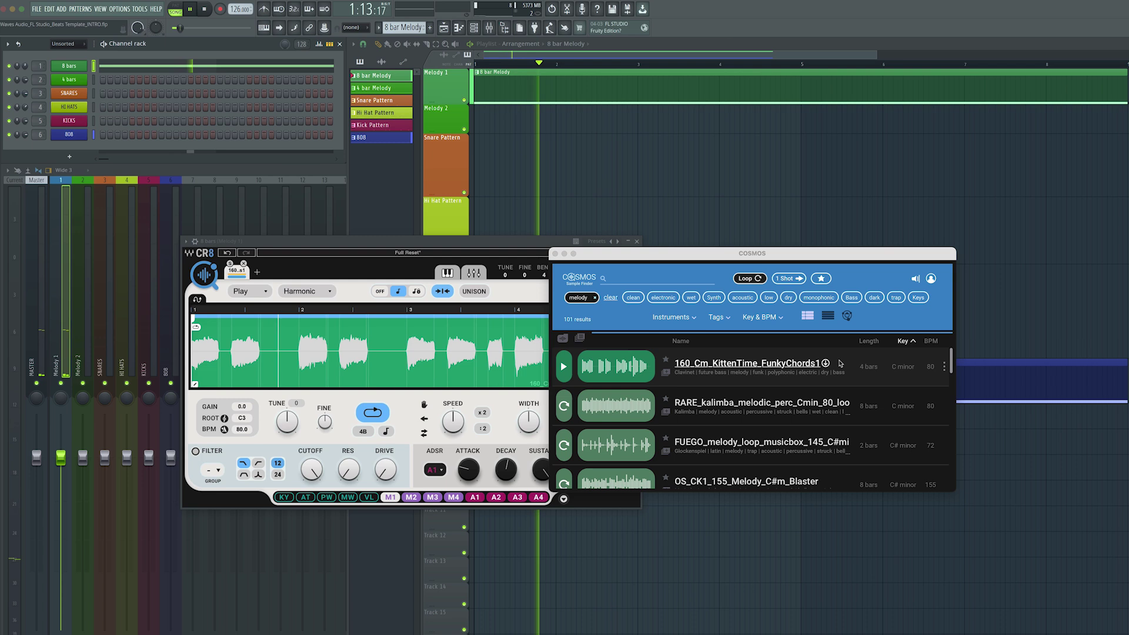
double_click(840, 405)
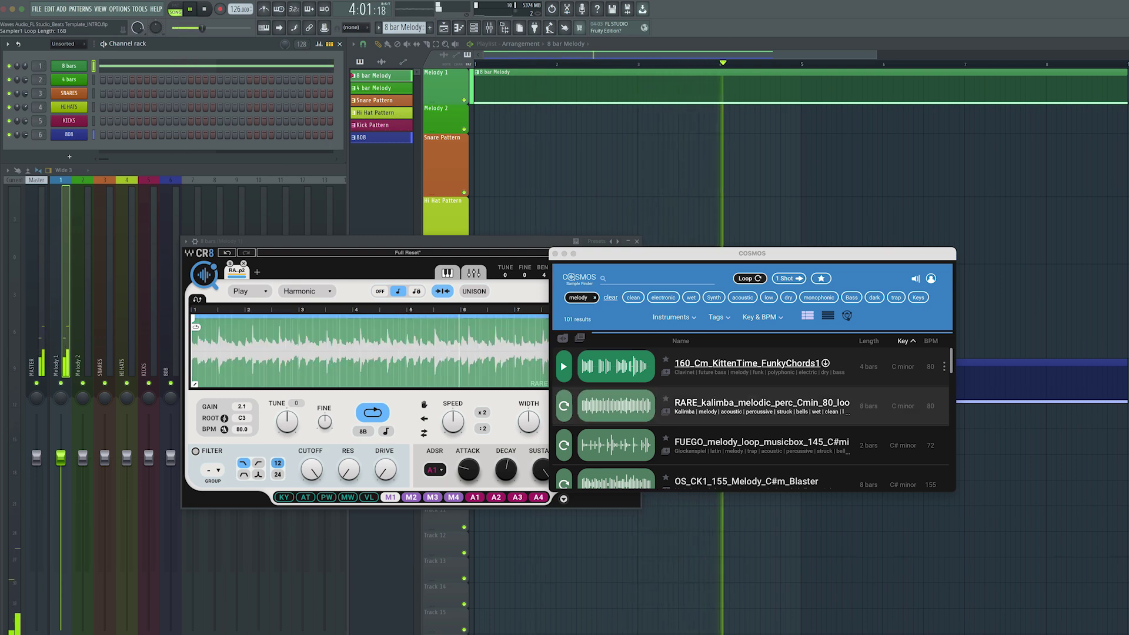
double_click(840, 446)
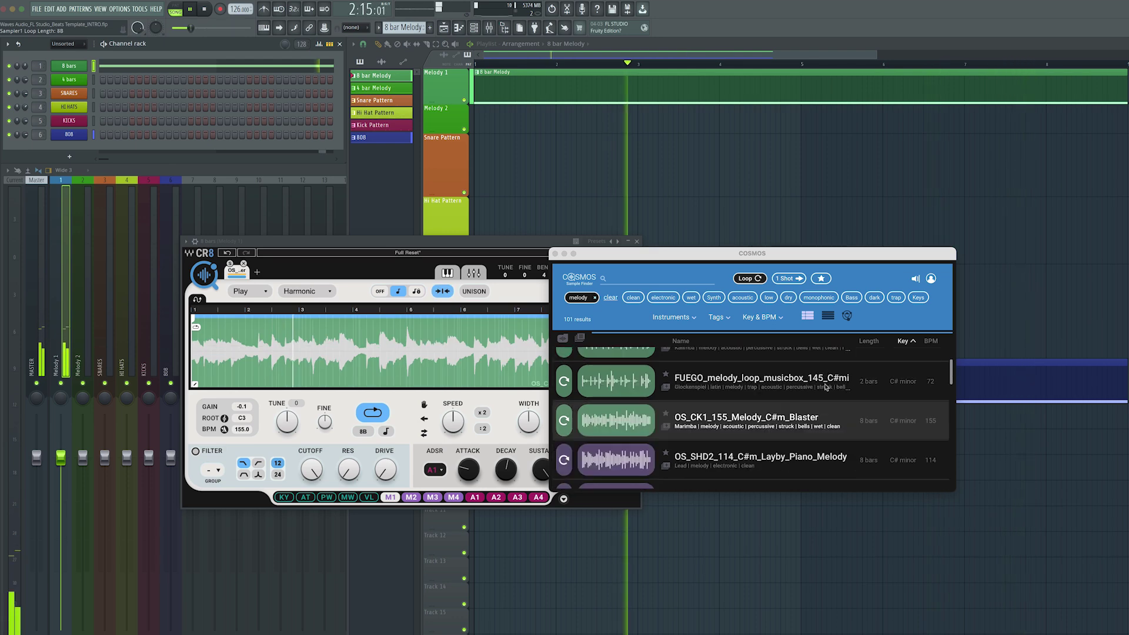
left_click(390, 103)
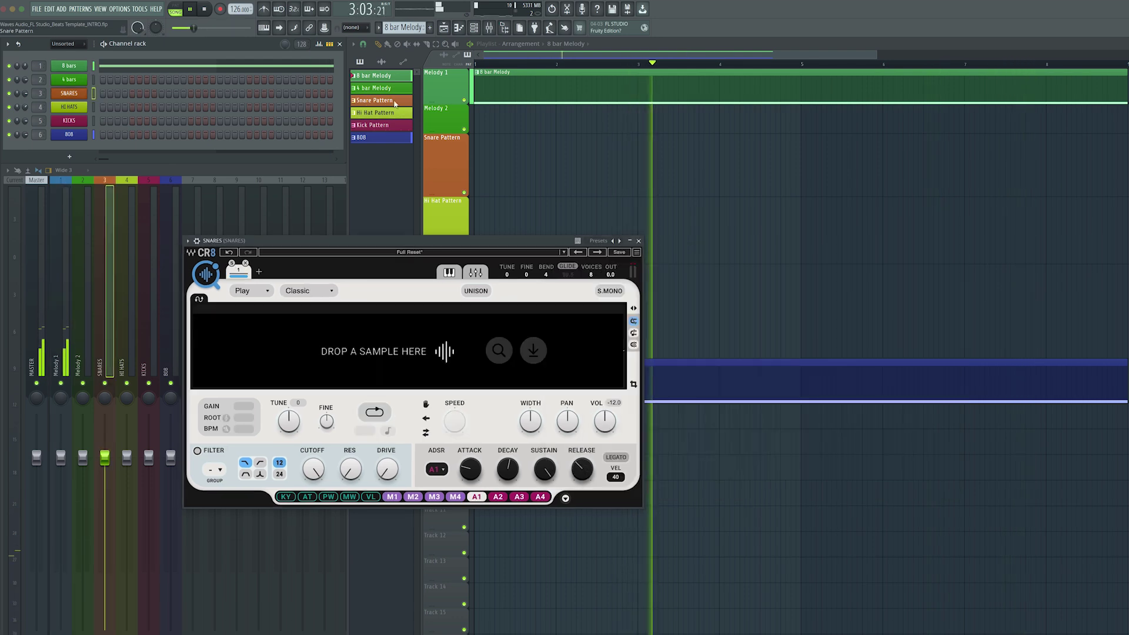
- Place four Snare Pattern clips along the snare track from the song start
left_click(390, 104)
left_click(484, 151)
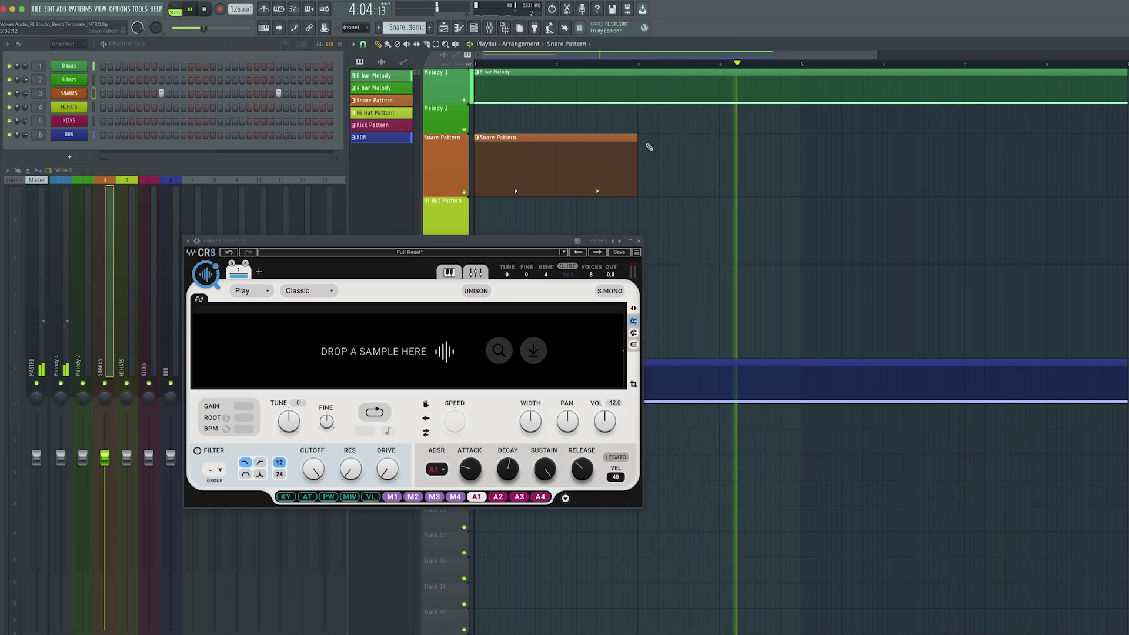
left_click(649, 148)
left_click(807, 148)
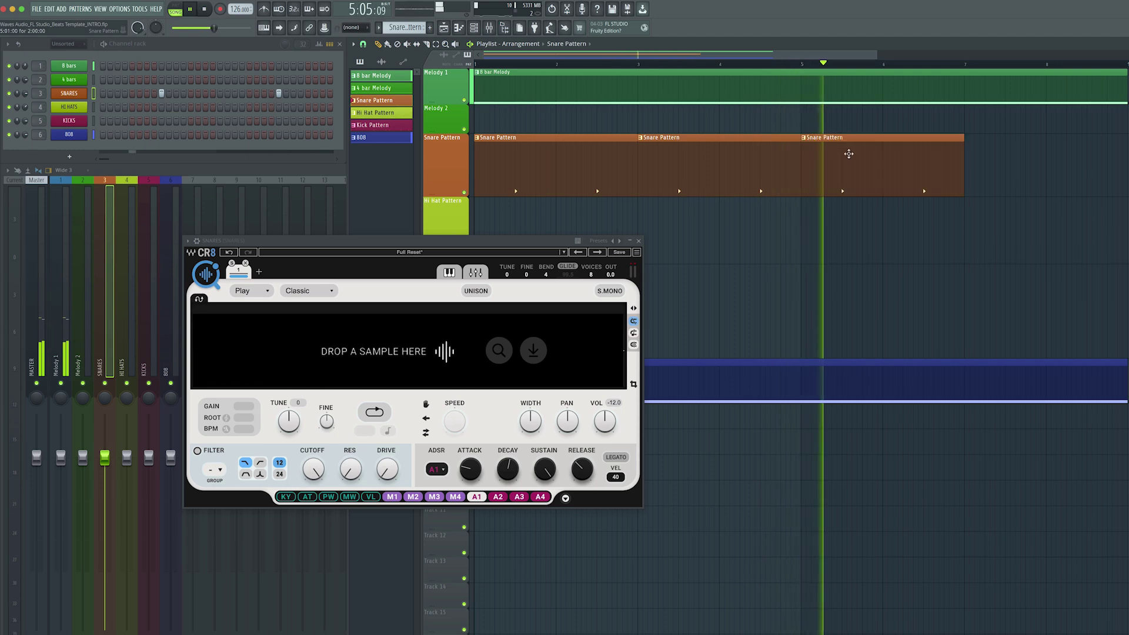
left_click(968, 147)
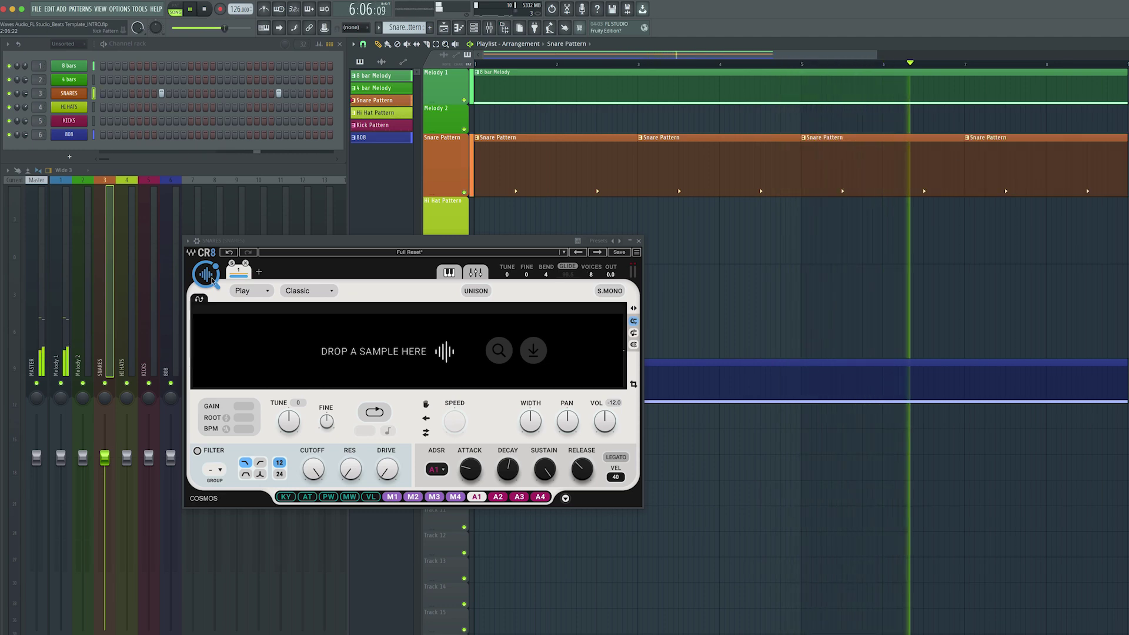
- Search COSMOS for 'snare' and audition the Yamaha RY30, Toronto, AT Midnight and 730! snares
left_click(207, 274)
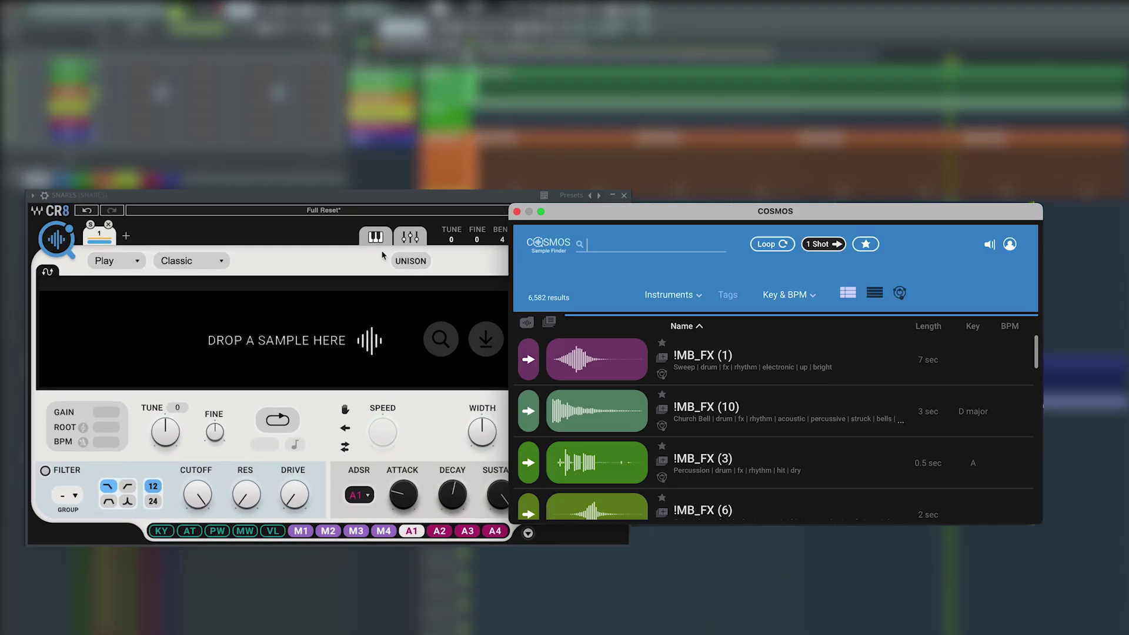
type("snare")
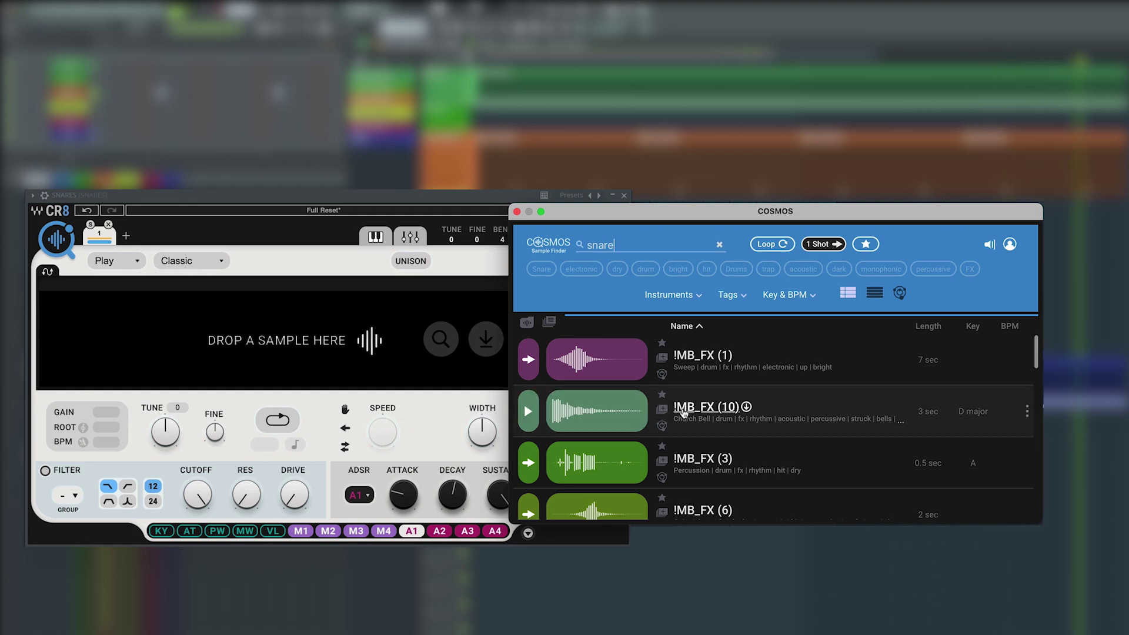
key("Return")
left_click(683, 411)
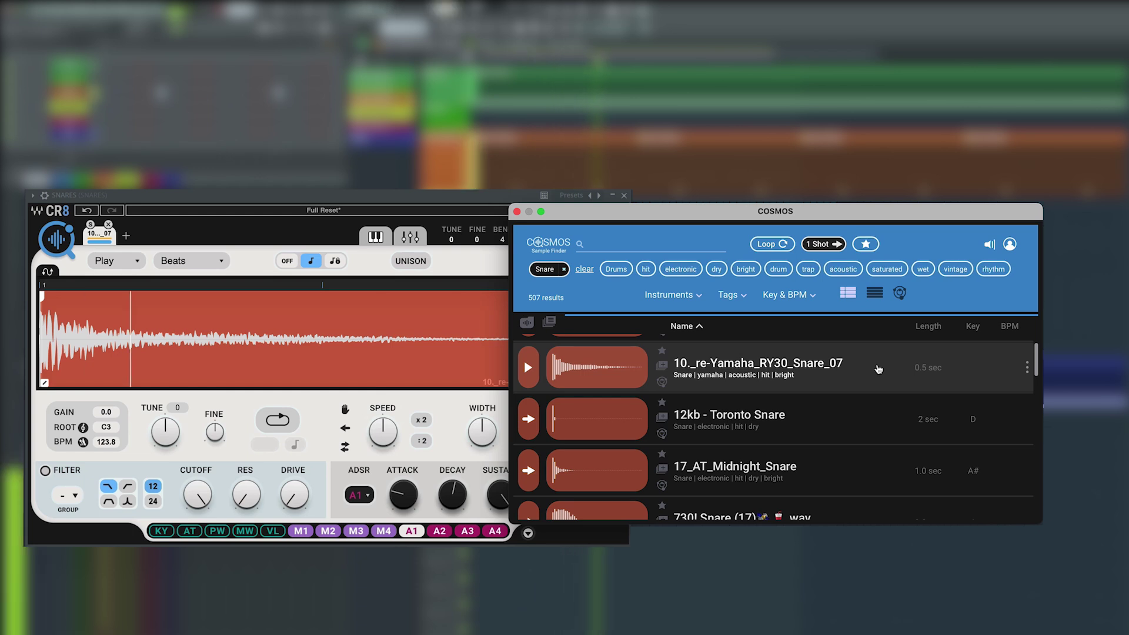
key("Down")
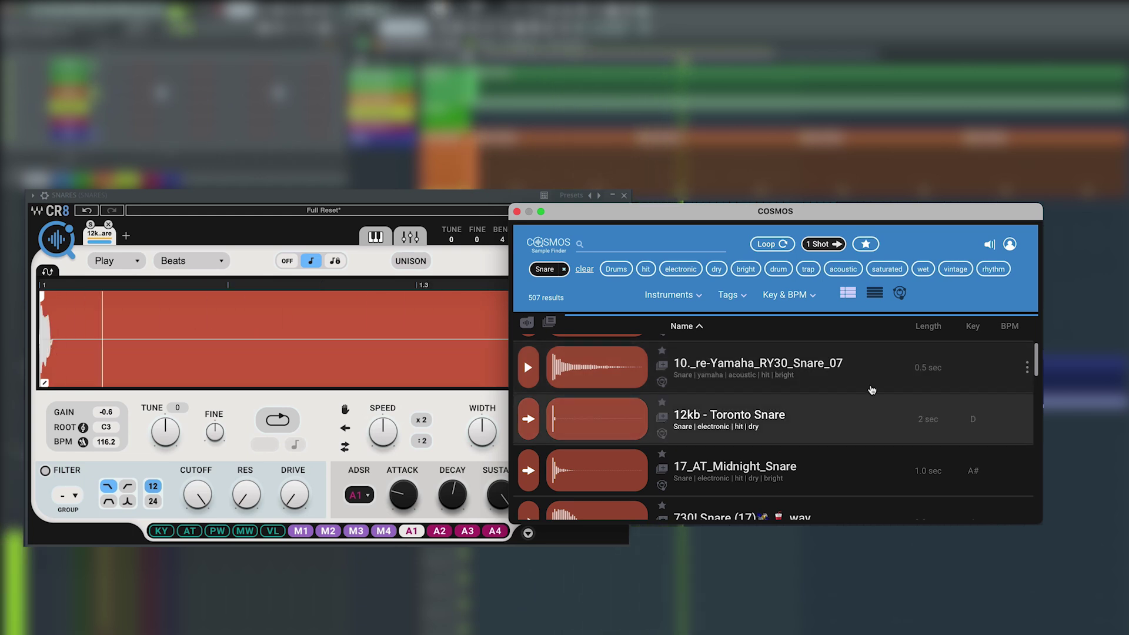
scroll(874, 388, "down", 1)
key("Down")
scroll(871, 390, "down", 3)
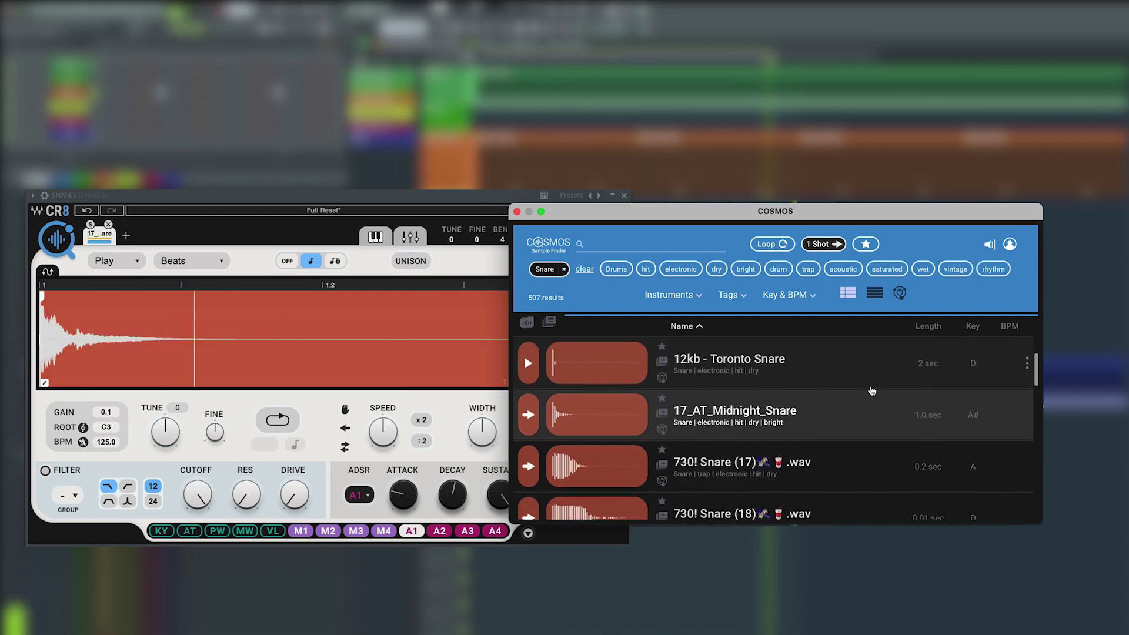
key("Down")
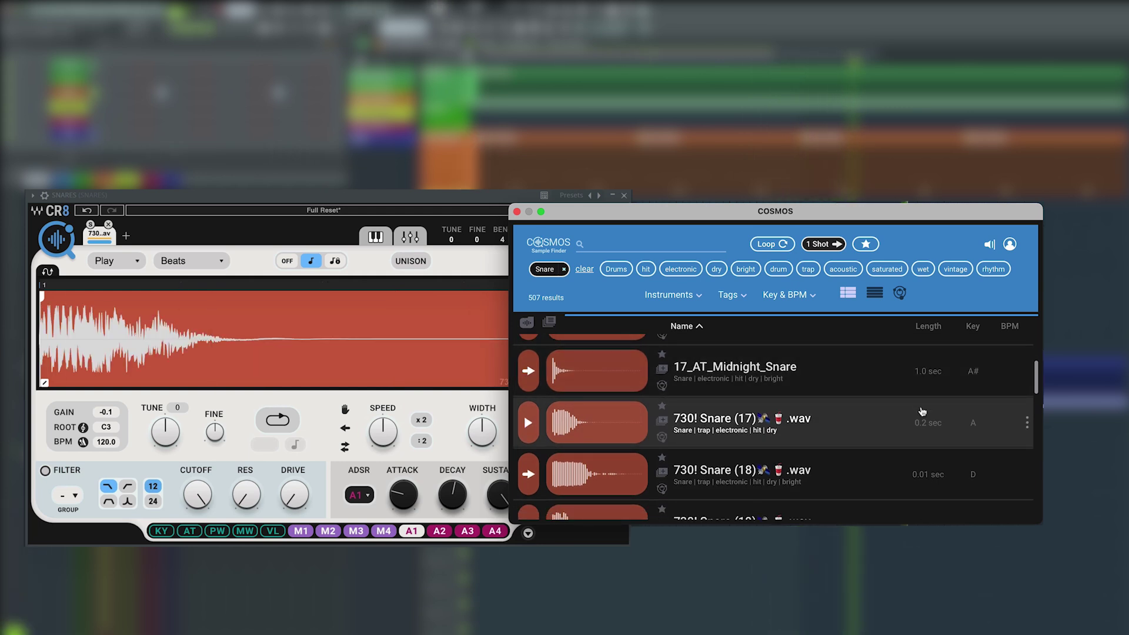
- Try 730! Snare (18) and (19), settle on 730! Snare (22), and close COSMOS
left_click(955, 455)
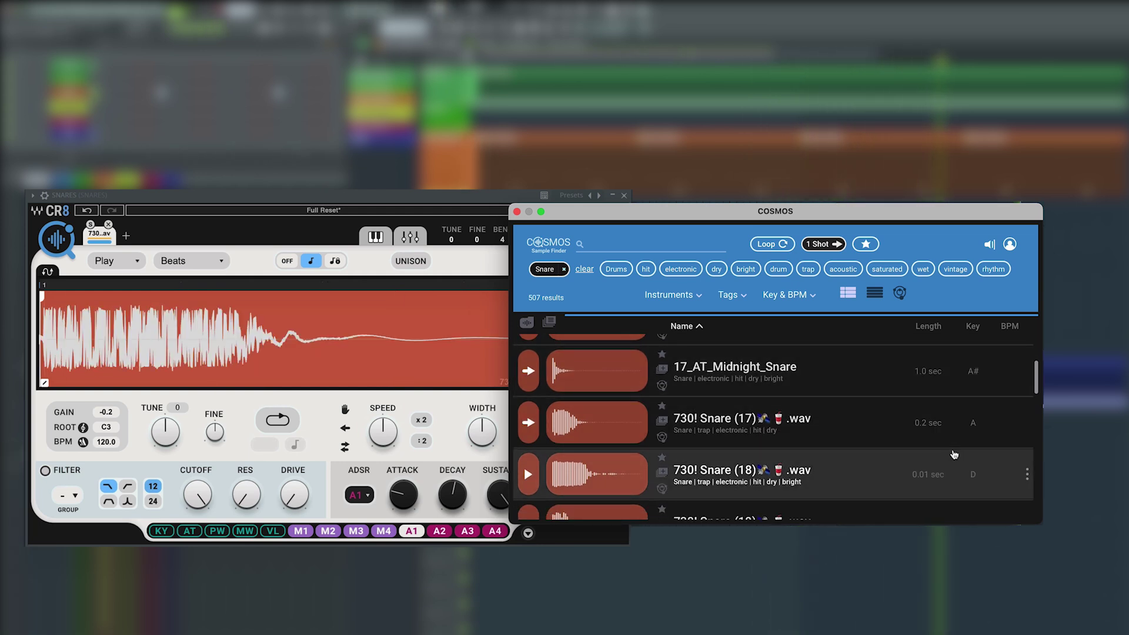
scroll(949, 450, "down", 2)
left_click(947, 449)
scroll(945, 447, "down", 3)
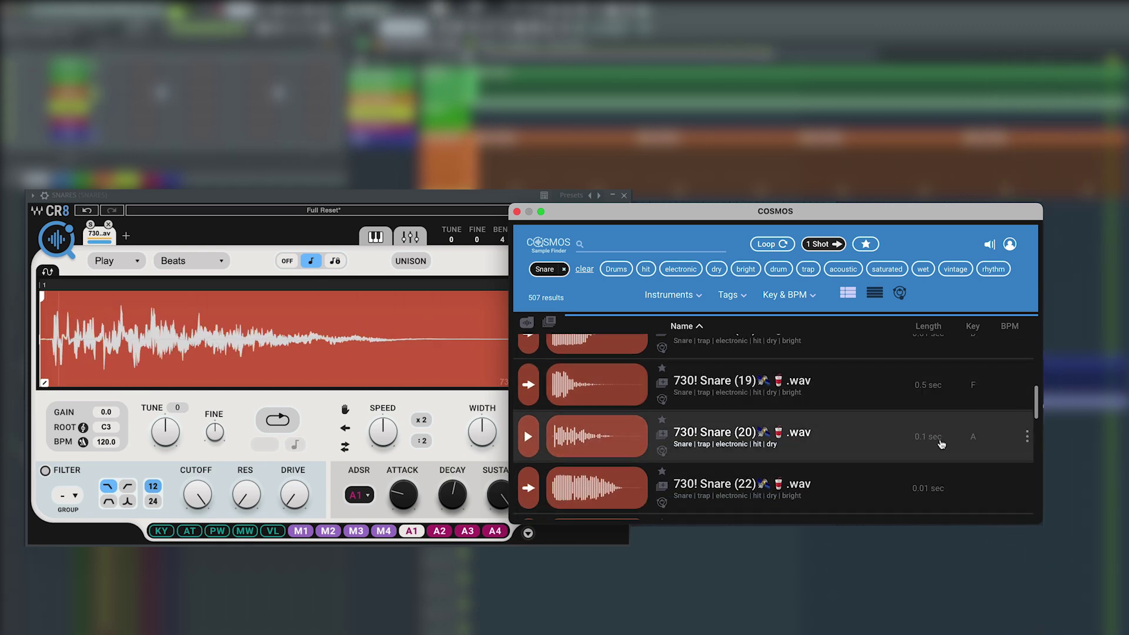
key("Down")
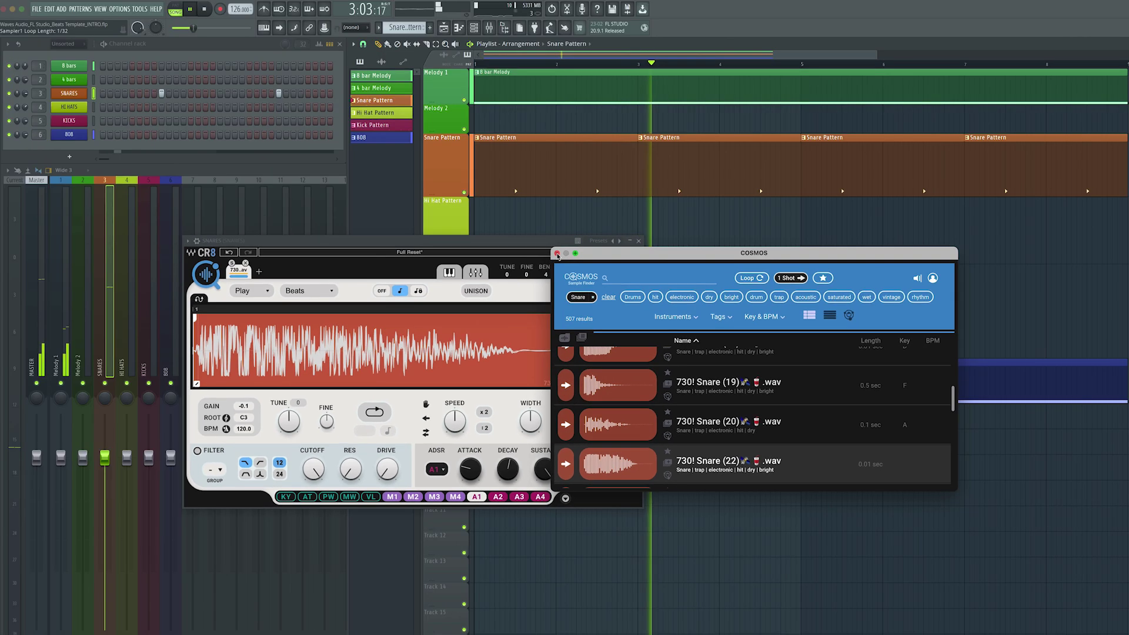
left_click(517, 212)
- Clone Snare Pattern into Snare Pattern #2 and add an extra snare hit to it
right_click(385, 97)
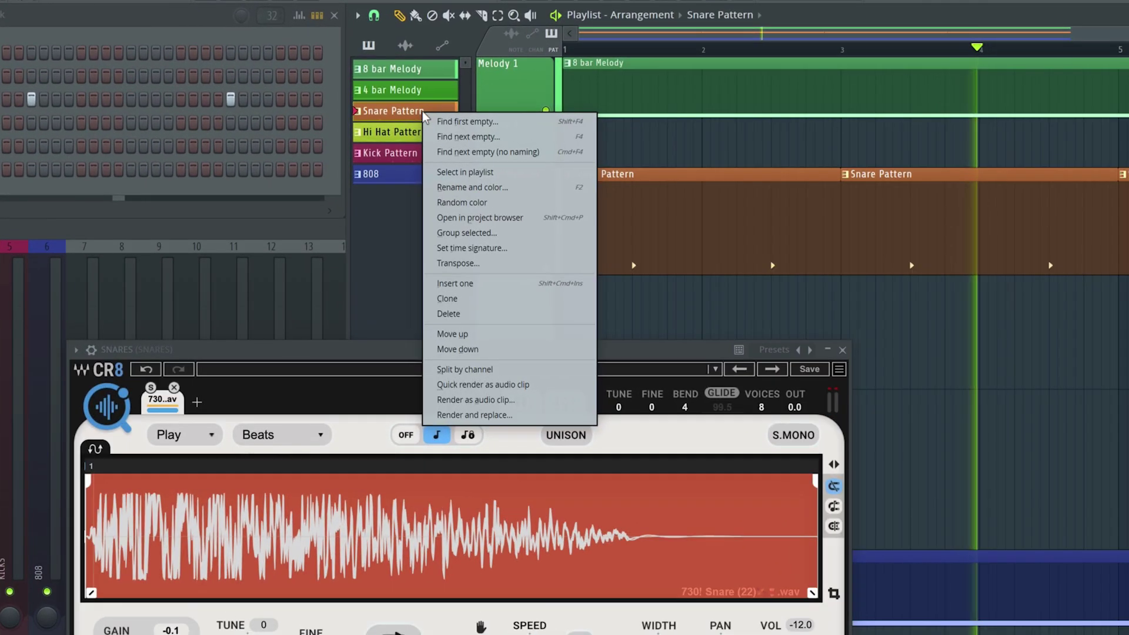
left_click(456, 297)
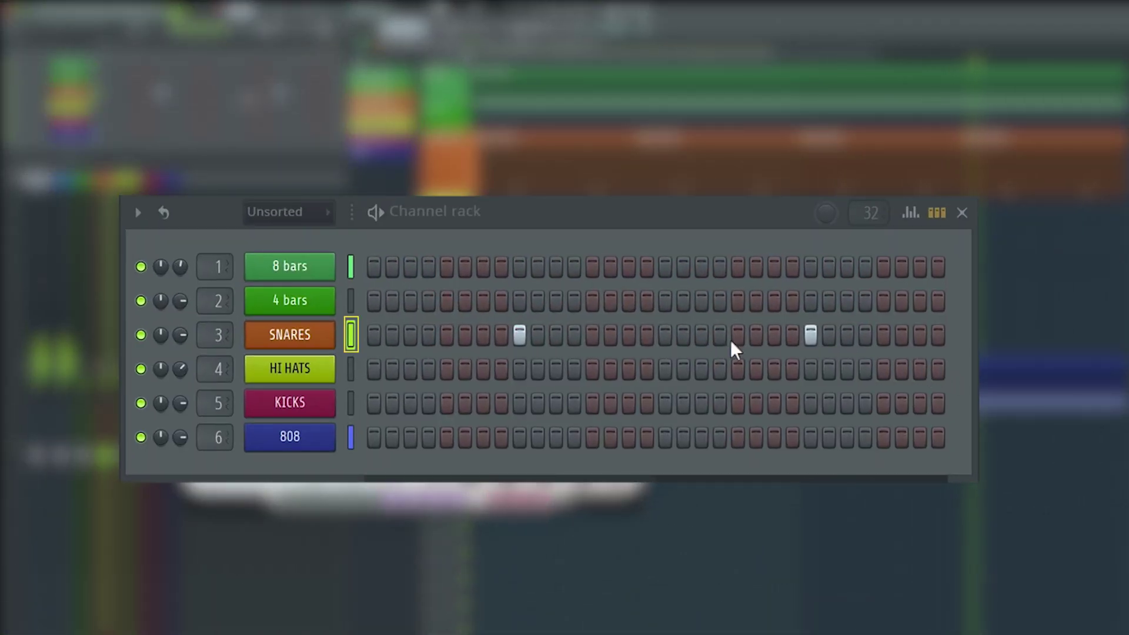
left_click(702, 335)
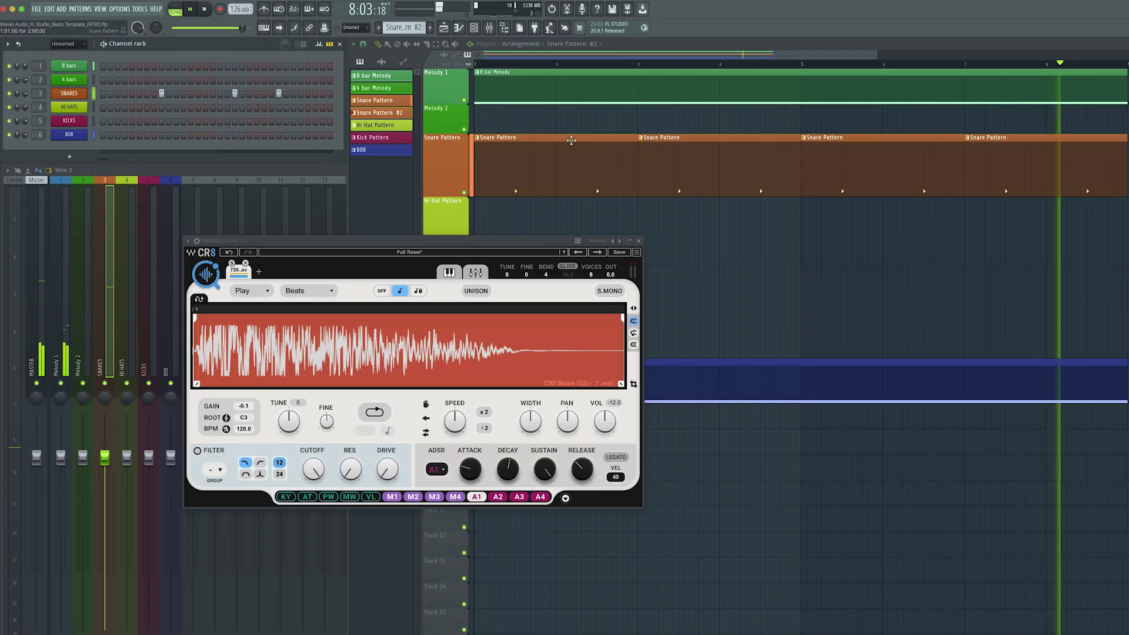
- Replace the second and fourth Snare Pattern clips with Snare Pattern #2 at bars 3 and 7
right_click(683, 139)
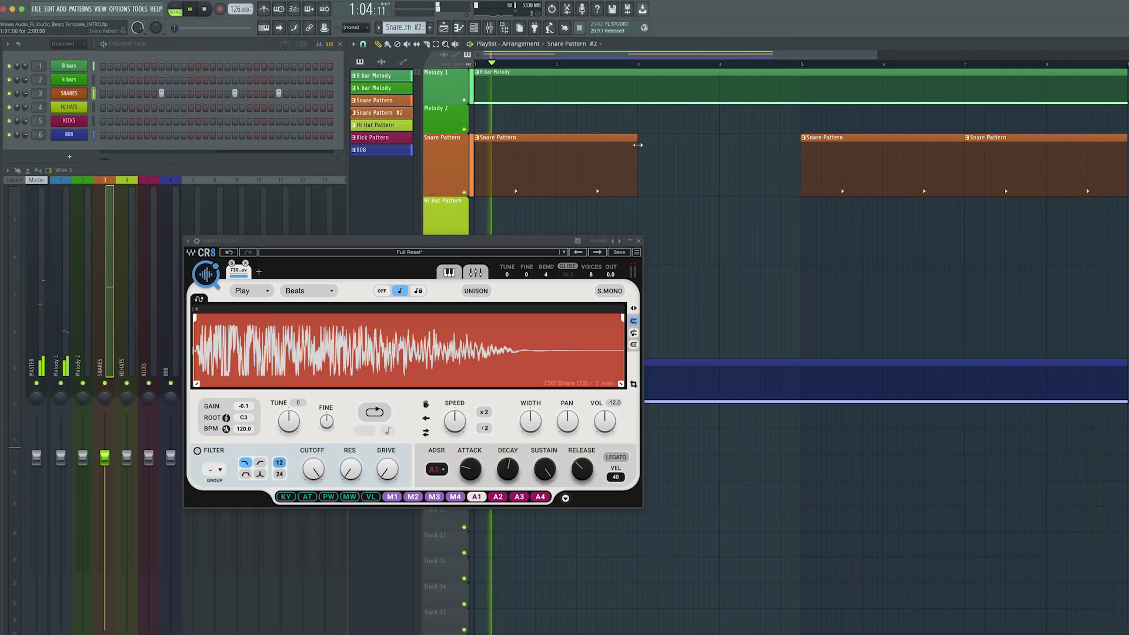
left_click(641, 144)
right_click(1035, 137)
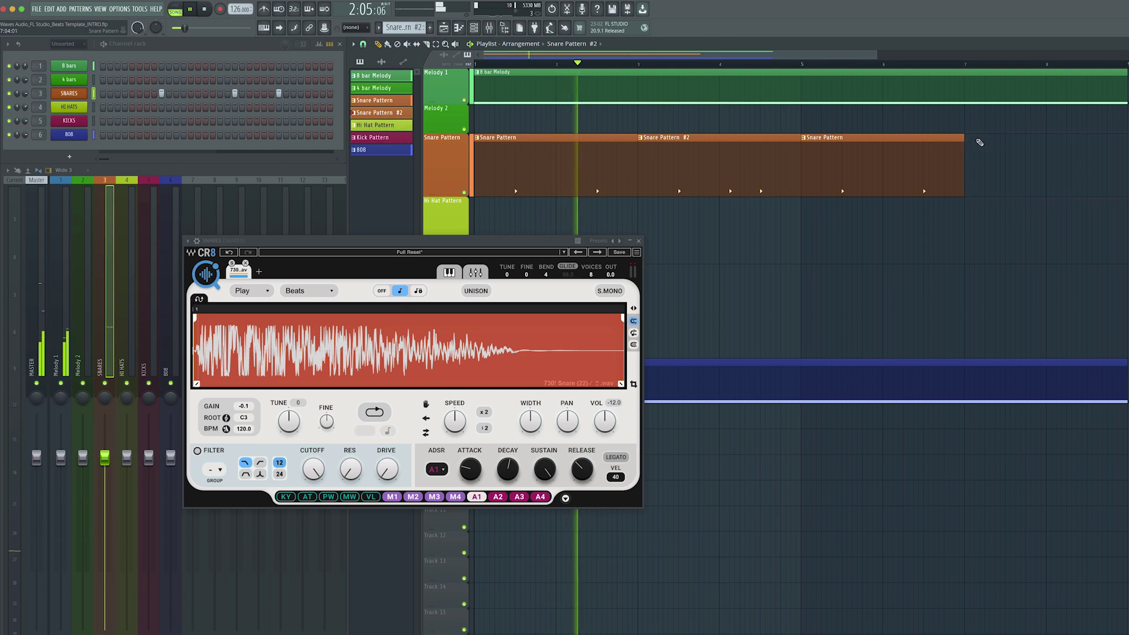
left_click(966, 139)
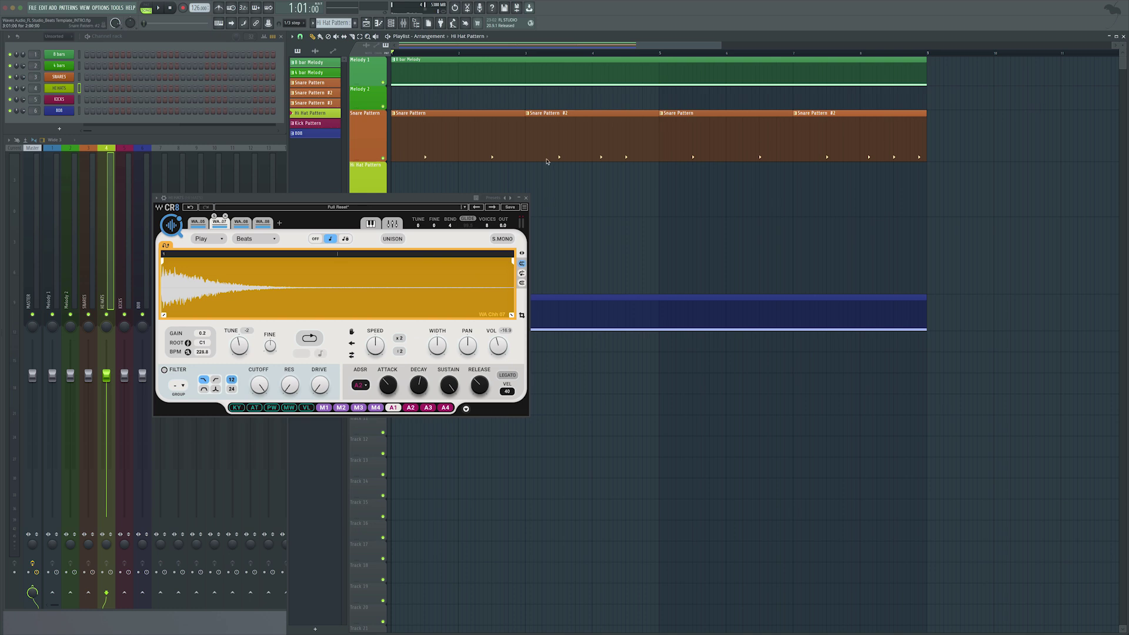
- Preview the four hi-hat sample tabs in CR8, show Keyboard Zones, and bring up the HI HATS piano roll
left_click(242, 223)
left_click(223, 223)
left_click(264, 222)
left_click(371, 223)
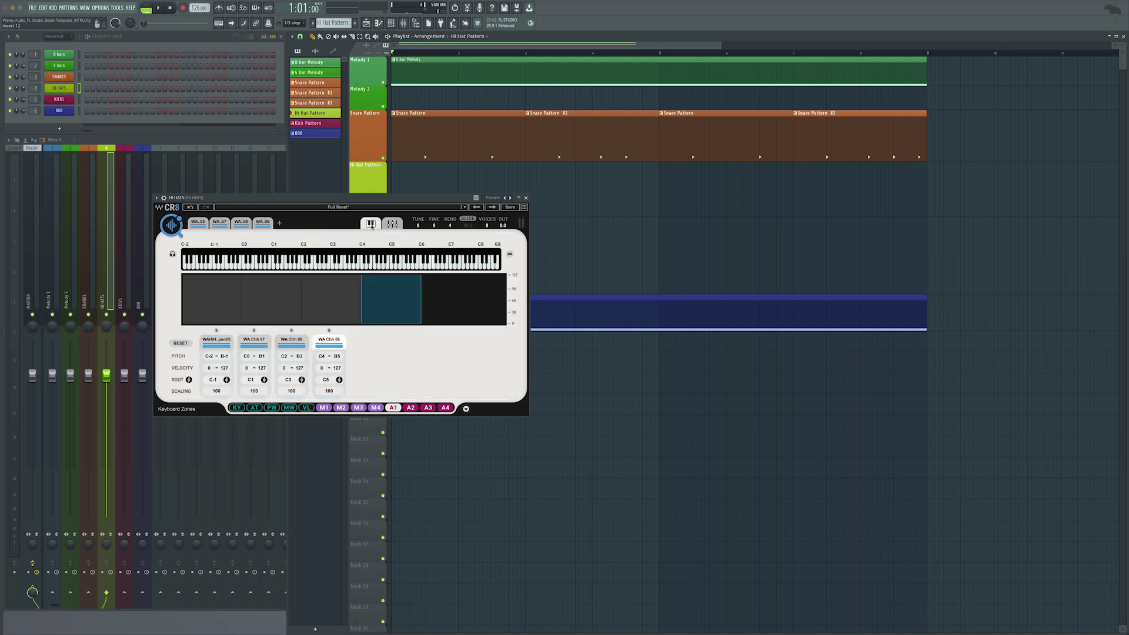
left_click(379, 23)
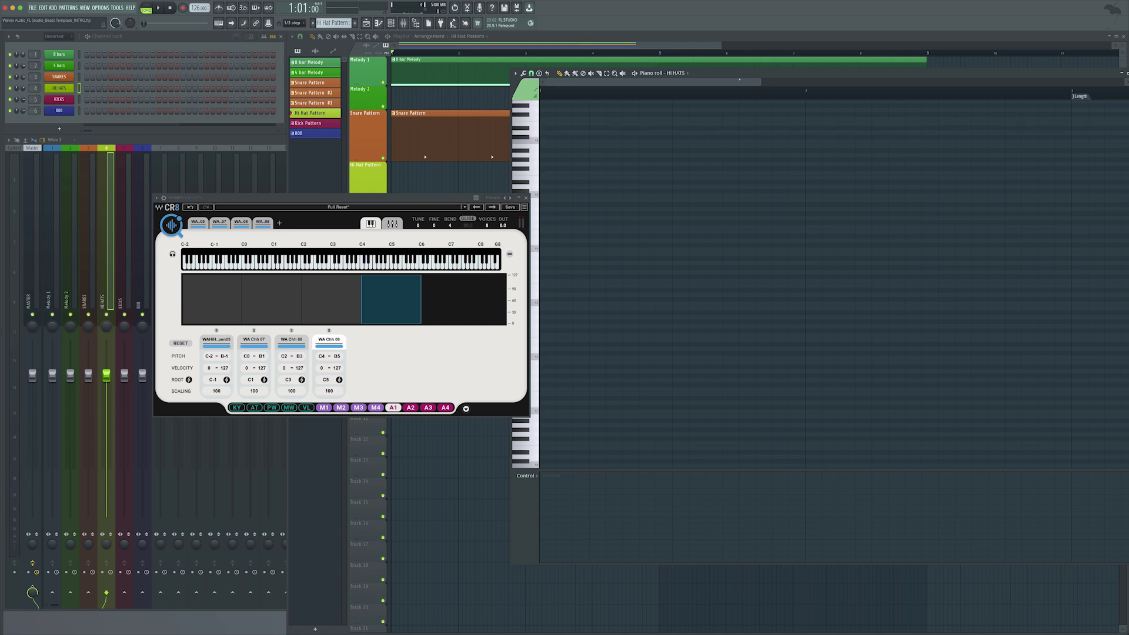
- Fill the hi-hat track with Hi Hat Pattern clips, then draw a C1 note and three descending hits
left_click(400, 176)
left_click_drag(400, 177, 796, 173)
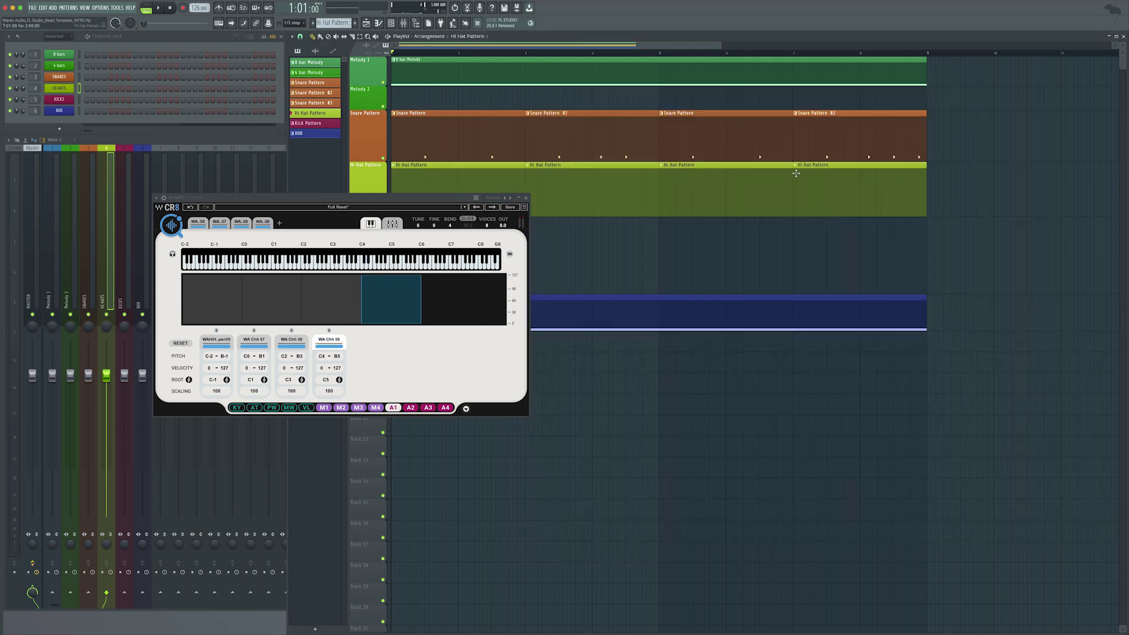
left_click(378, 23)
left_click(549, 412)
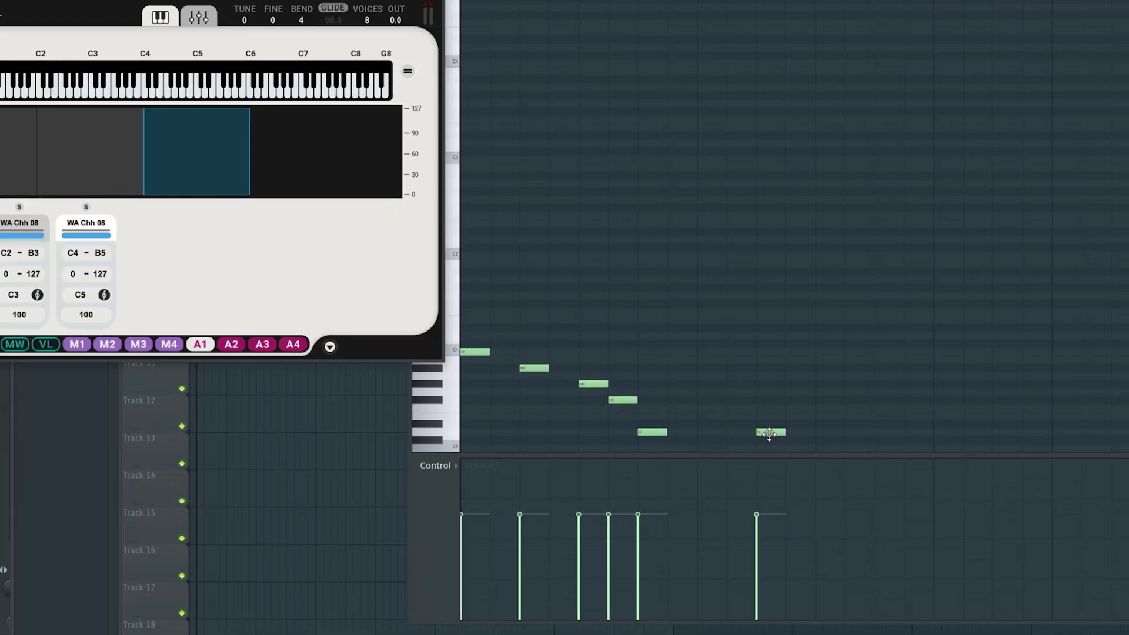
key("space")
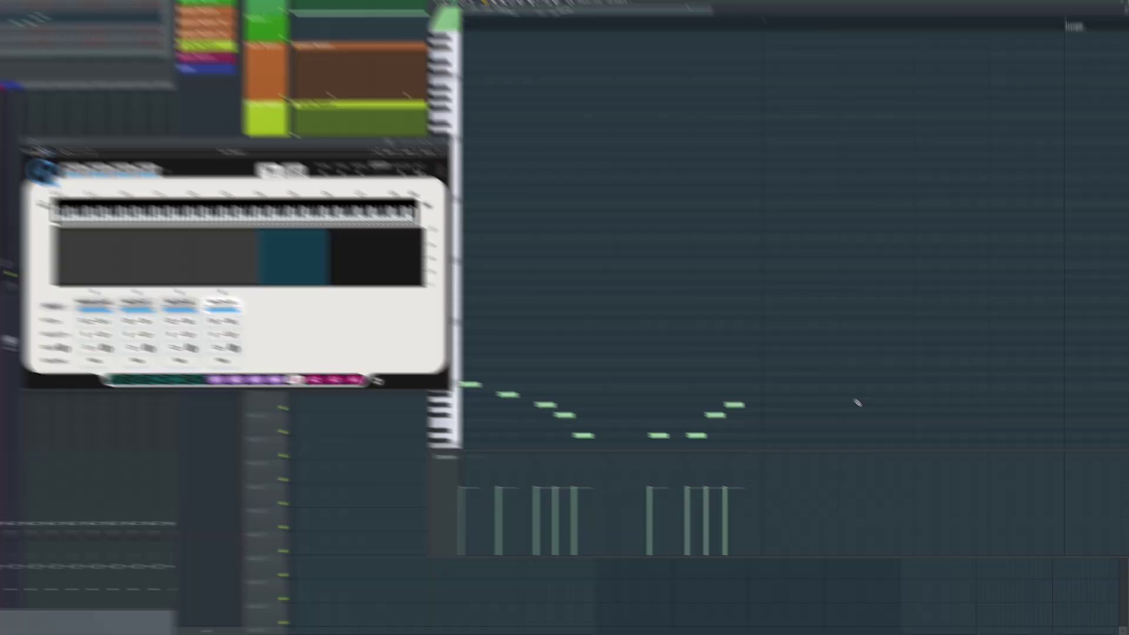
left_click(877, 424)
left_click(910, 443)
left_click(943, 460)
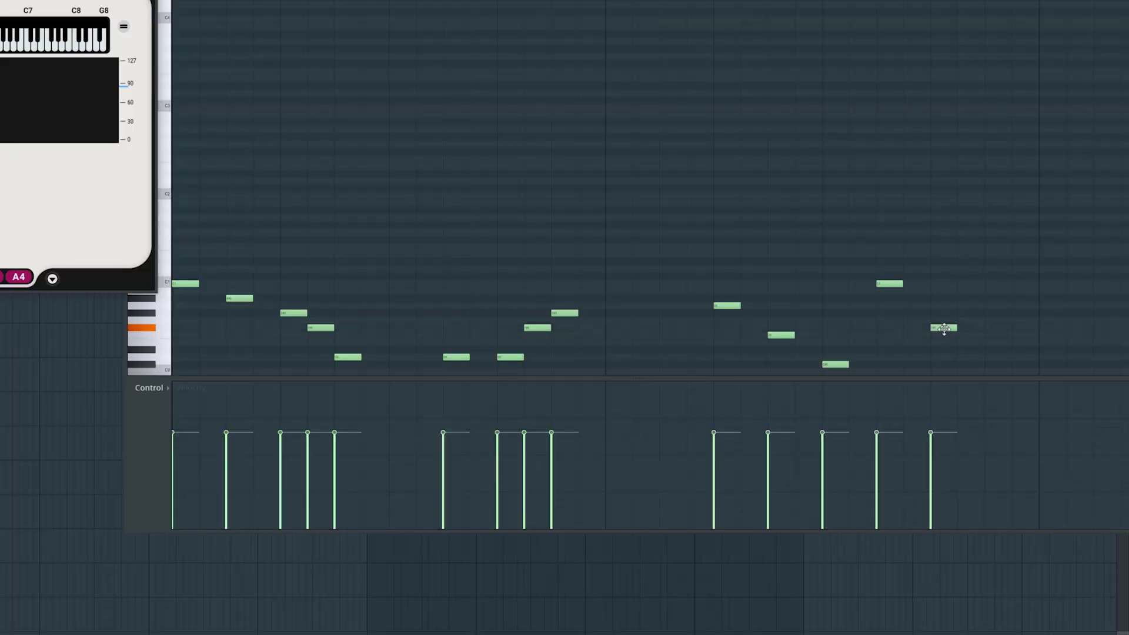
- Reposition notes, raise one a semitone, draw a three-bar long note with trailing hits, and transpose it down
left_click_drag(890, 284, 890, 306)
left_click_drag(958, 328, 958, 365)
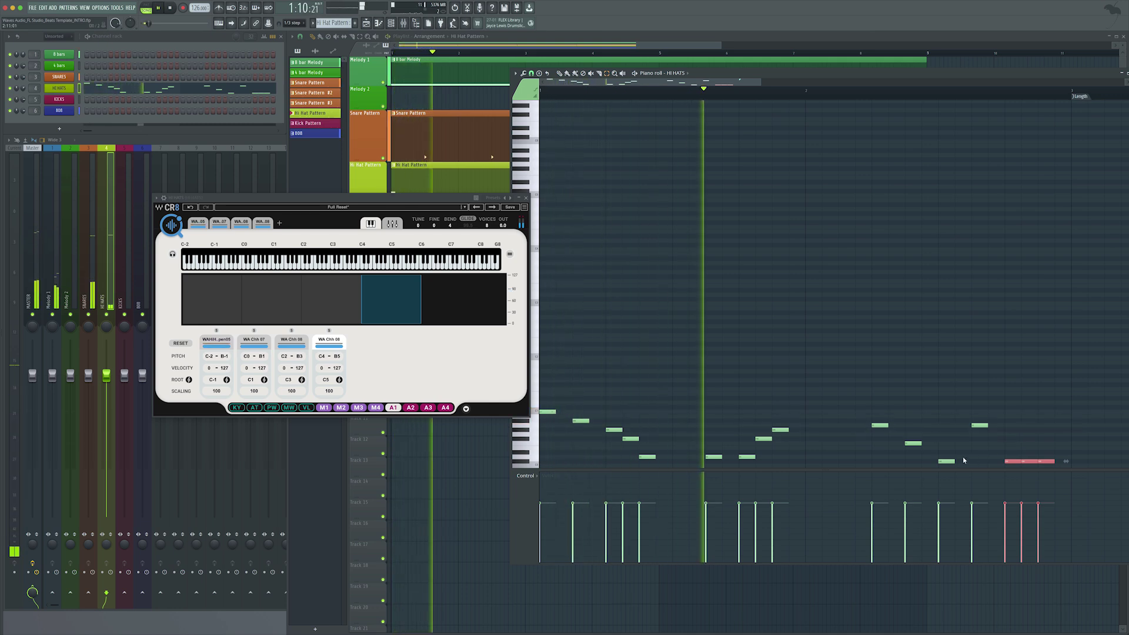
left_click(947, 462)
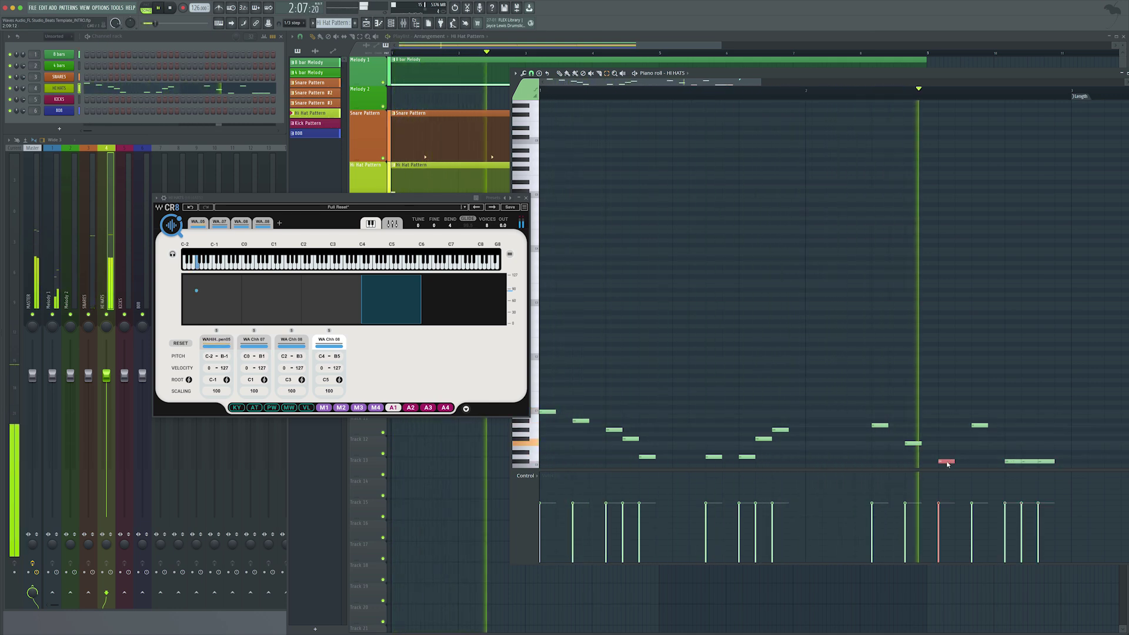
left_click_drag(947, 462, 947, 453)
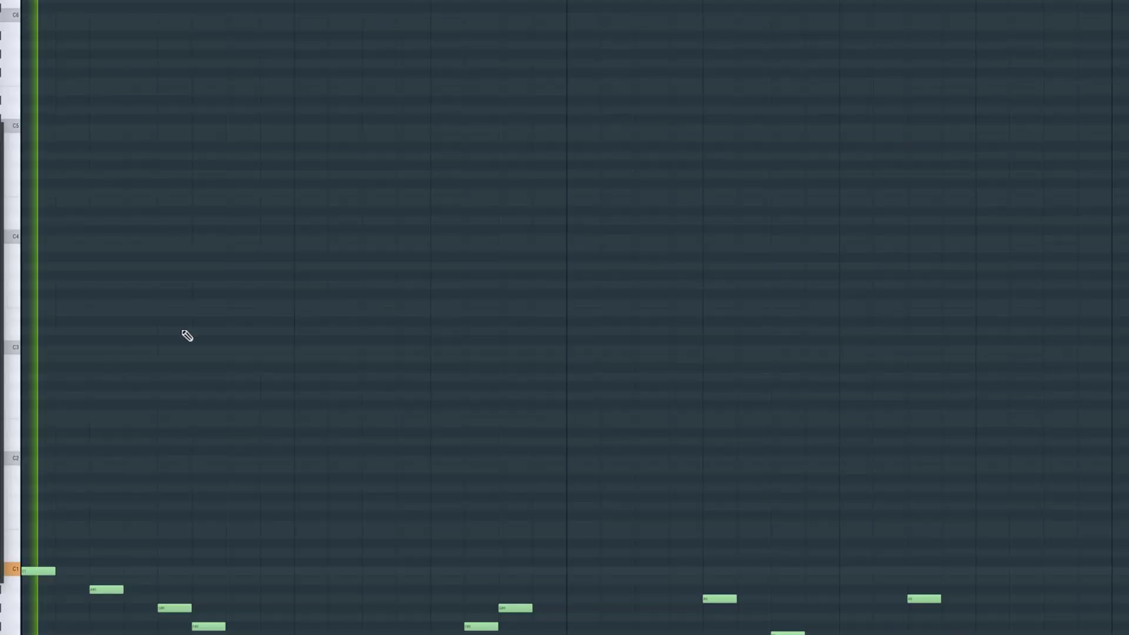
left_click_drag(620, 296, 907, 302)
left_click_drag(775, 331, 863, 331)
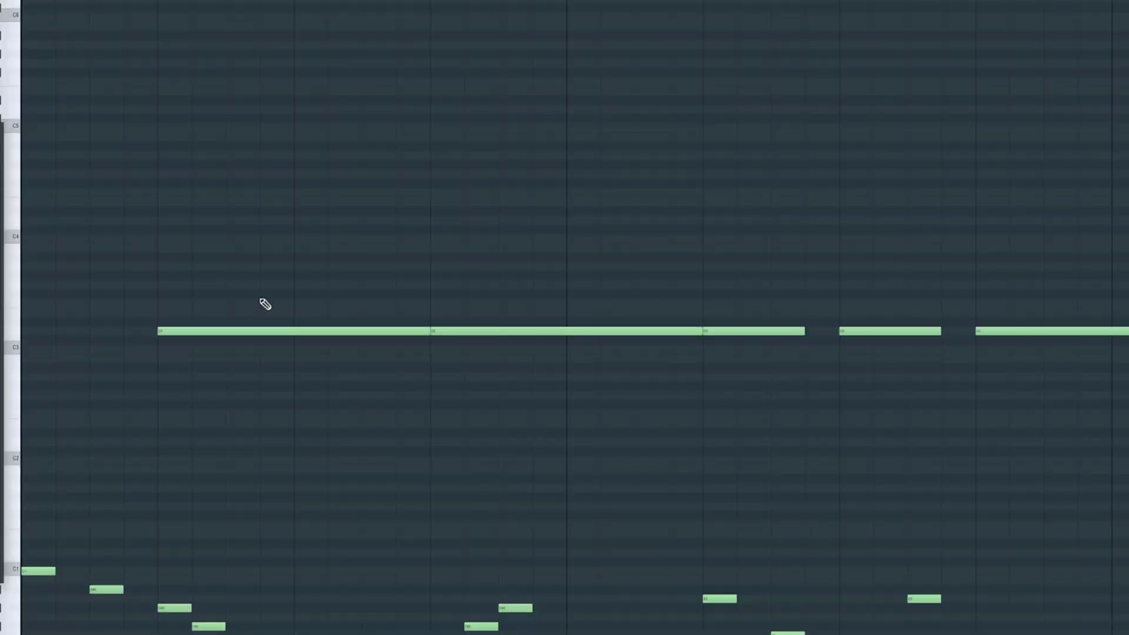
left_click(526, 294, "ctrl")
key("shift+Down")
key("shift+Down")
key("shift+Down")
key("shift+Down")
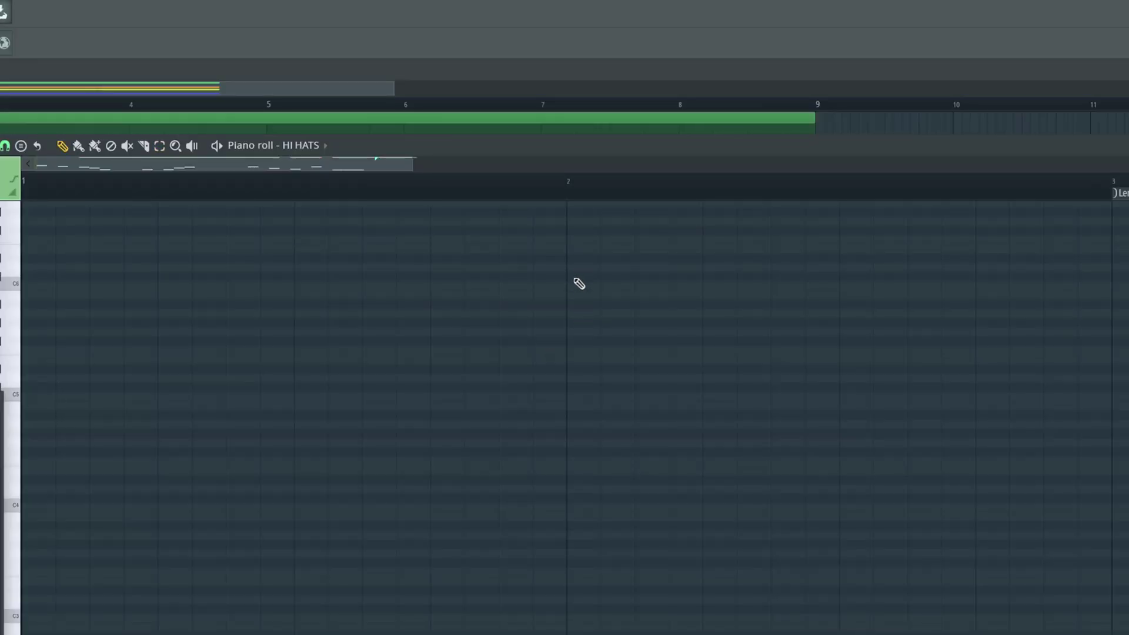
- Add a lengthened high note and another long note, play to check, then play the arrangement
left_click(579, 284)
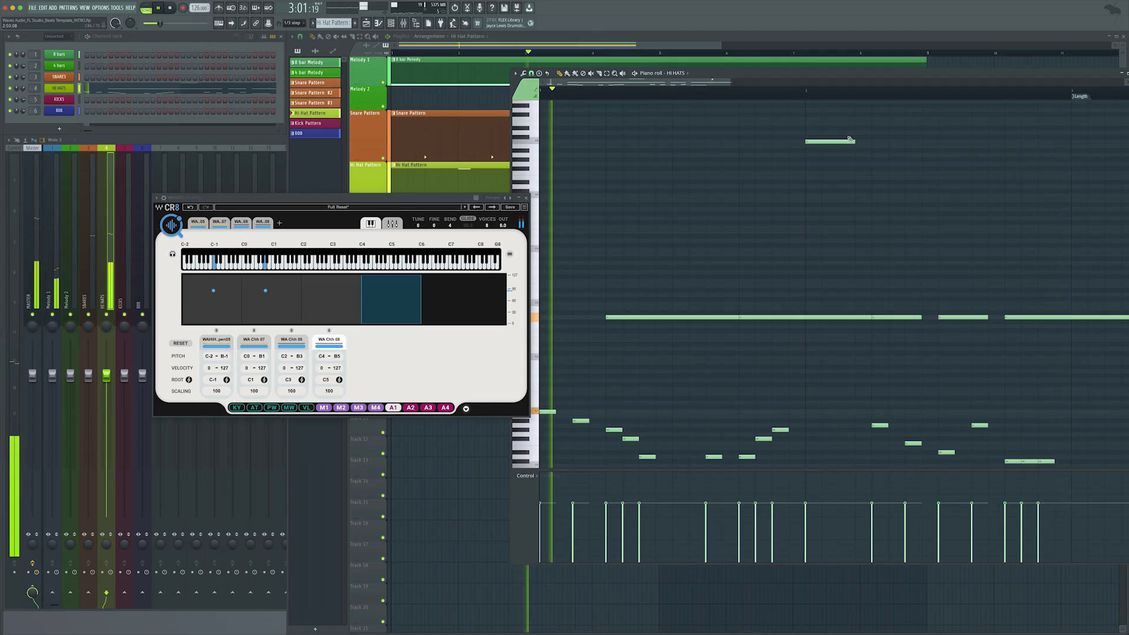
left_click_drag(858, 141, 940, 144)
left_click(1070, 217)
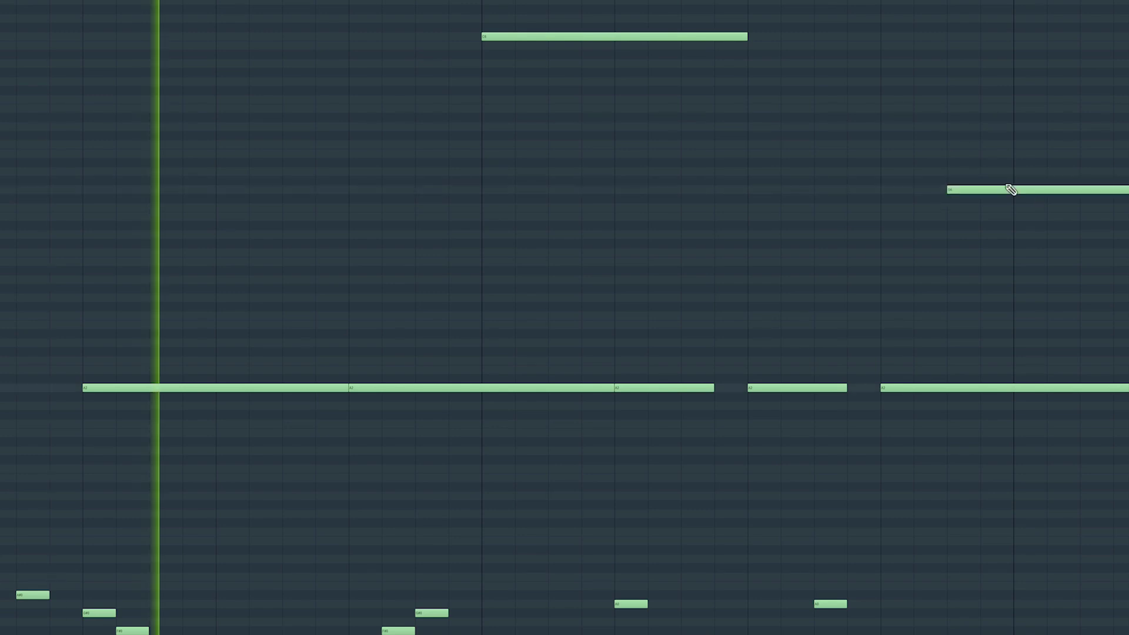
left_click_drag(1010, 189, 923, 201)
key("space")
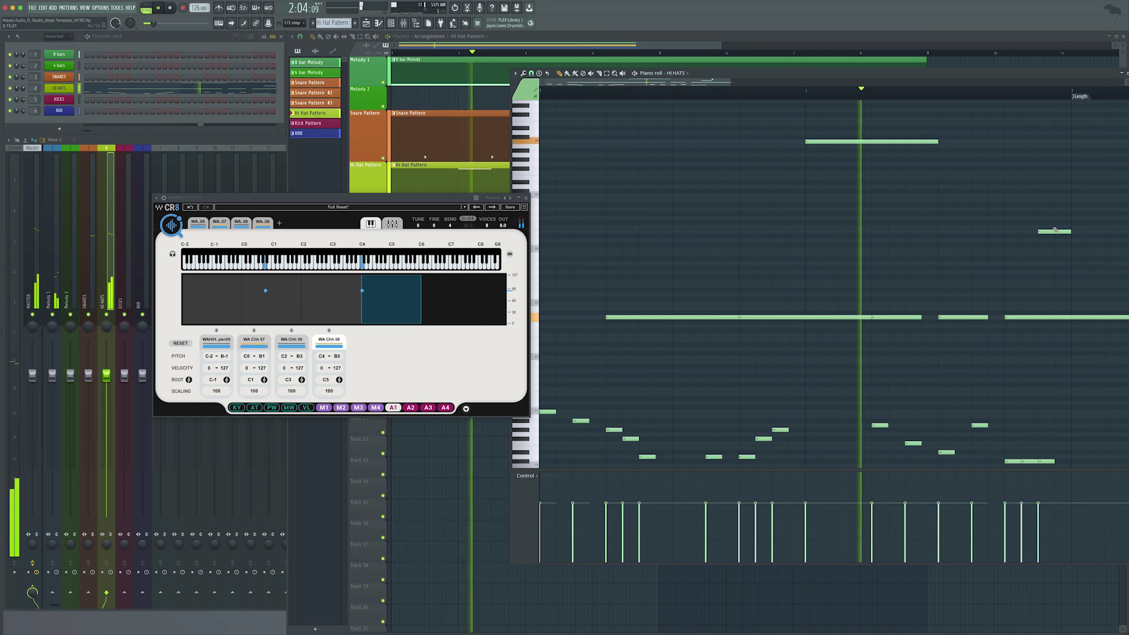
key("space")
left_click(381, 27)
key("space")
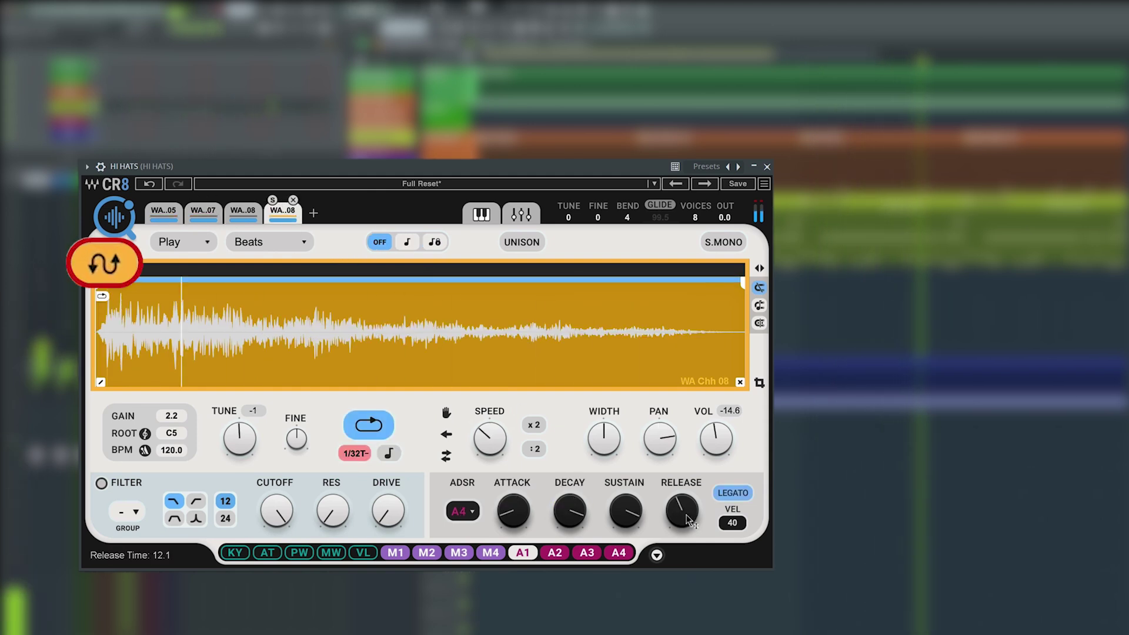
- Lengthen the hi-hat Release and adjust Attack in CR8, then select another hi-hat sample
left_click_drag(685, 517, 673, 513)
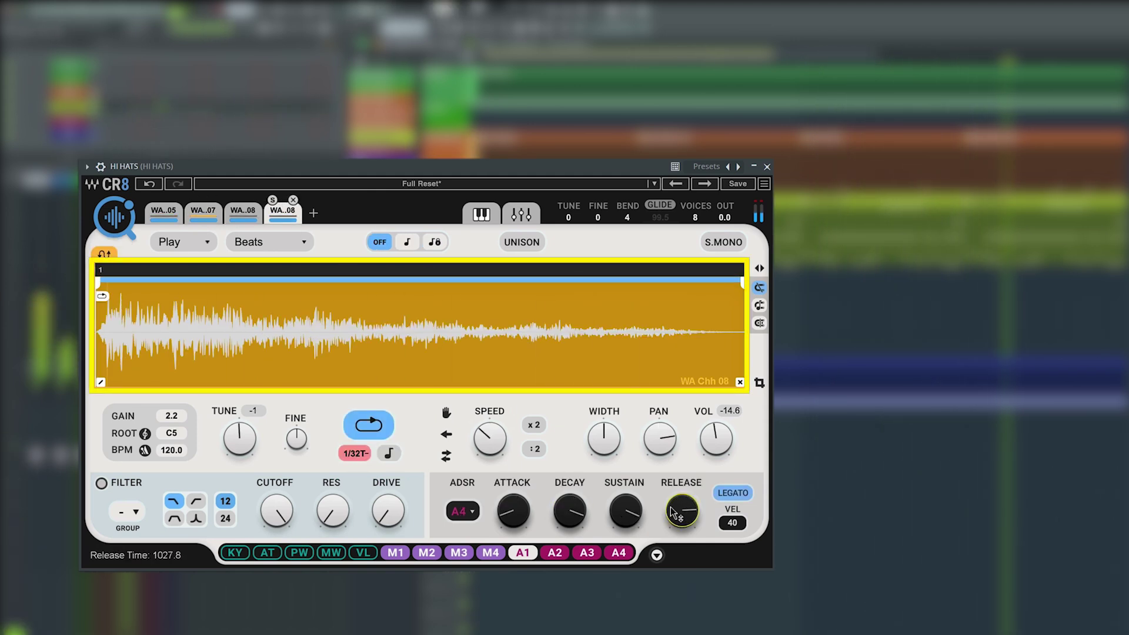
left_click_drag(513, 510, 574, 515)
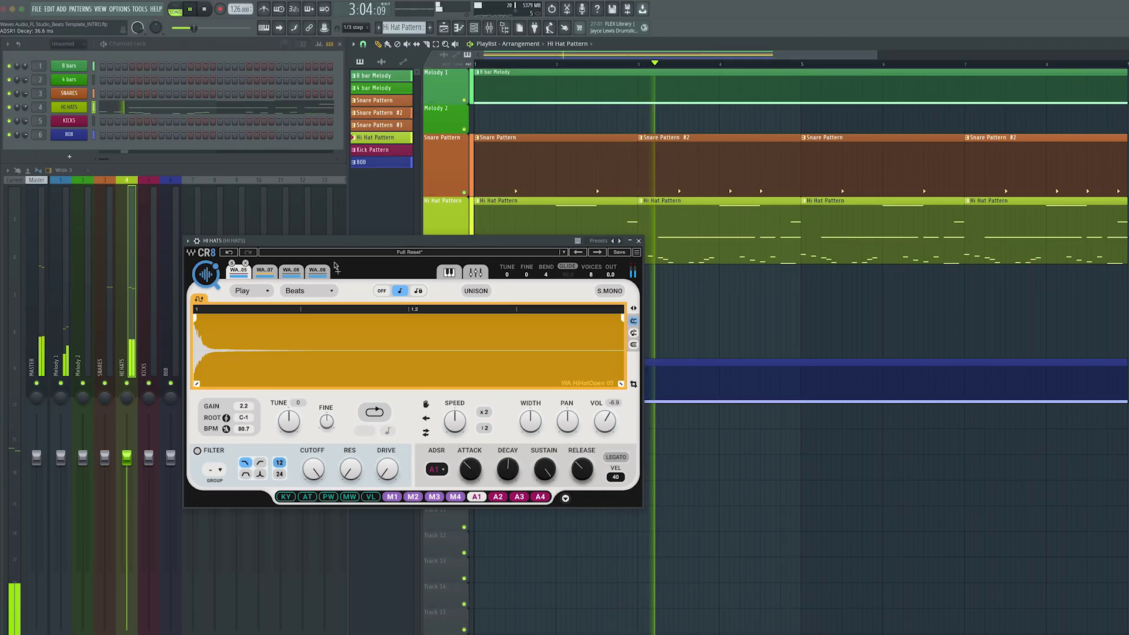
left_click(318, 269)
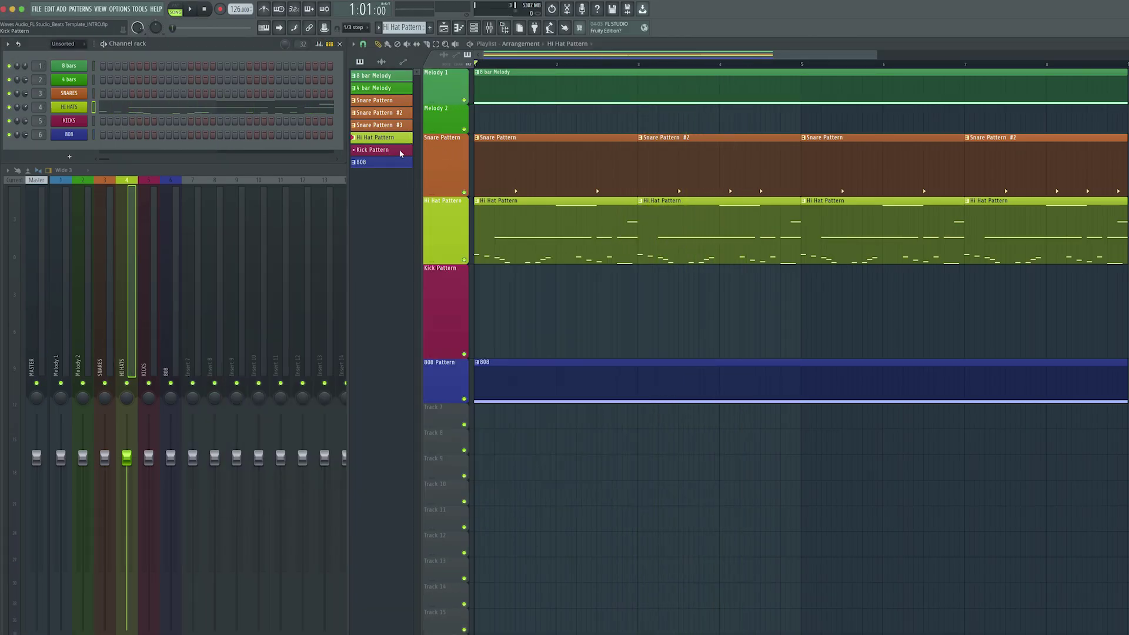
- Paint Kick Pattern clips along the Kick track and load Kick_04 from a COSMOS 'kick' search into KICKS
left_click_drag(496, 282, 1012, 276)
left_click(82, 124)
left_click(207, 277)
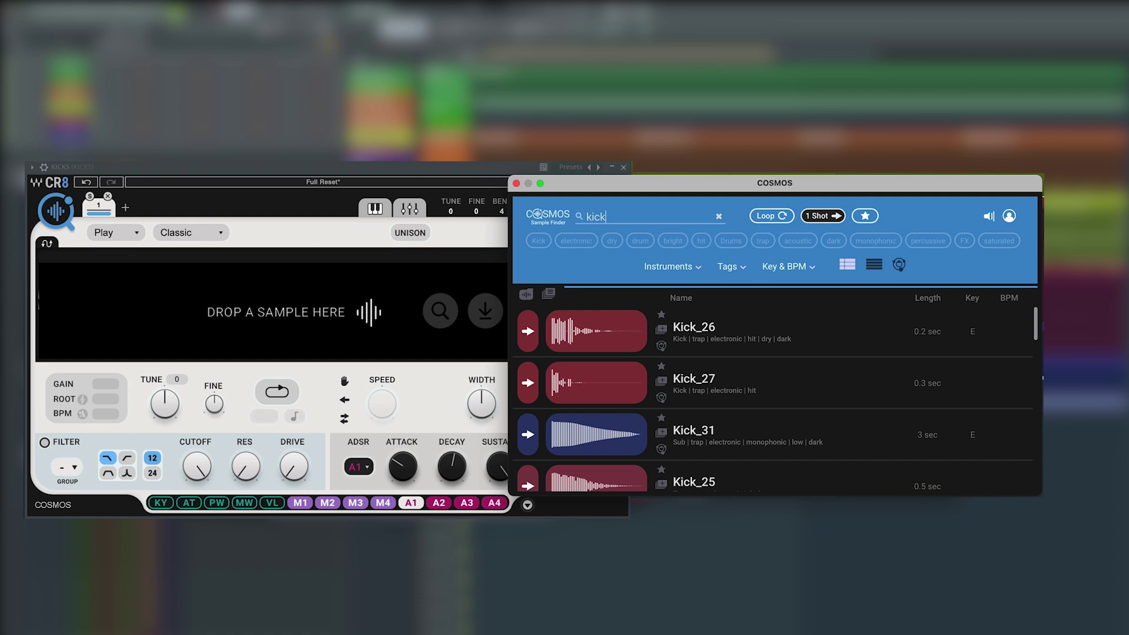
type("kick")
key("Return")
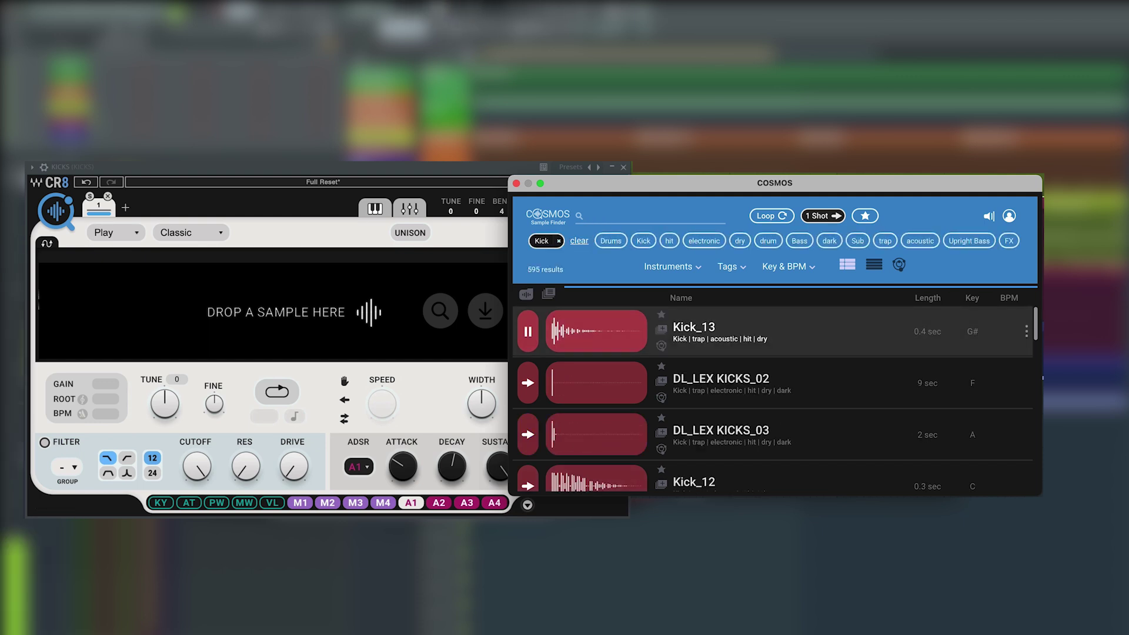
key("Down")
key("Down")
key("Down")
key("Down")
key("Down")
key("Down")
key("Down")
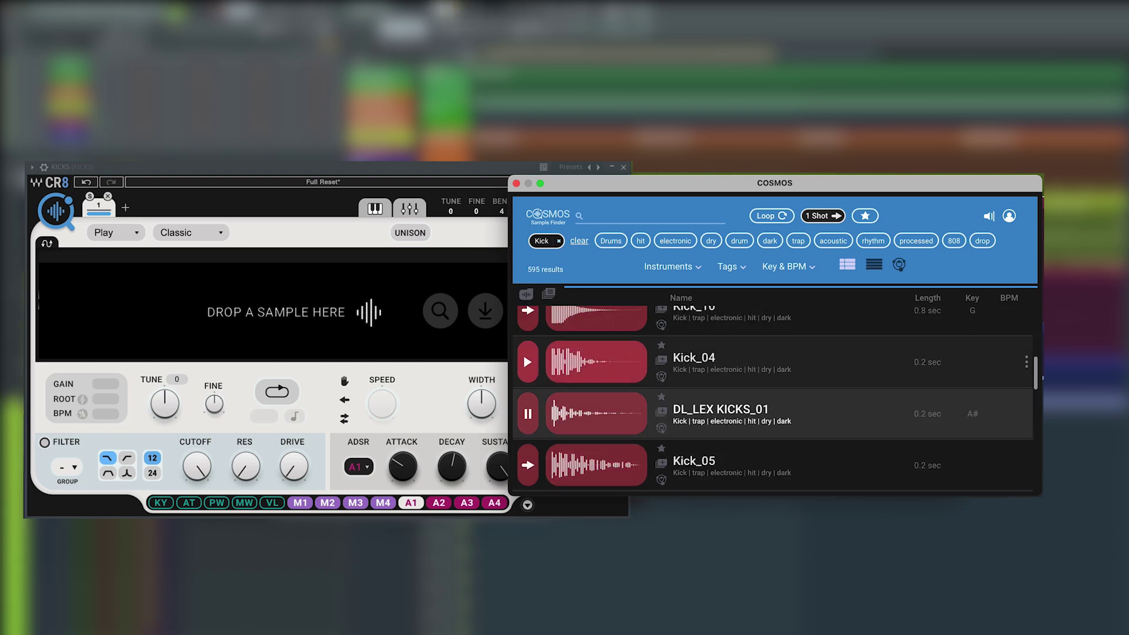
key("Up")
left_click(595, 357)
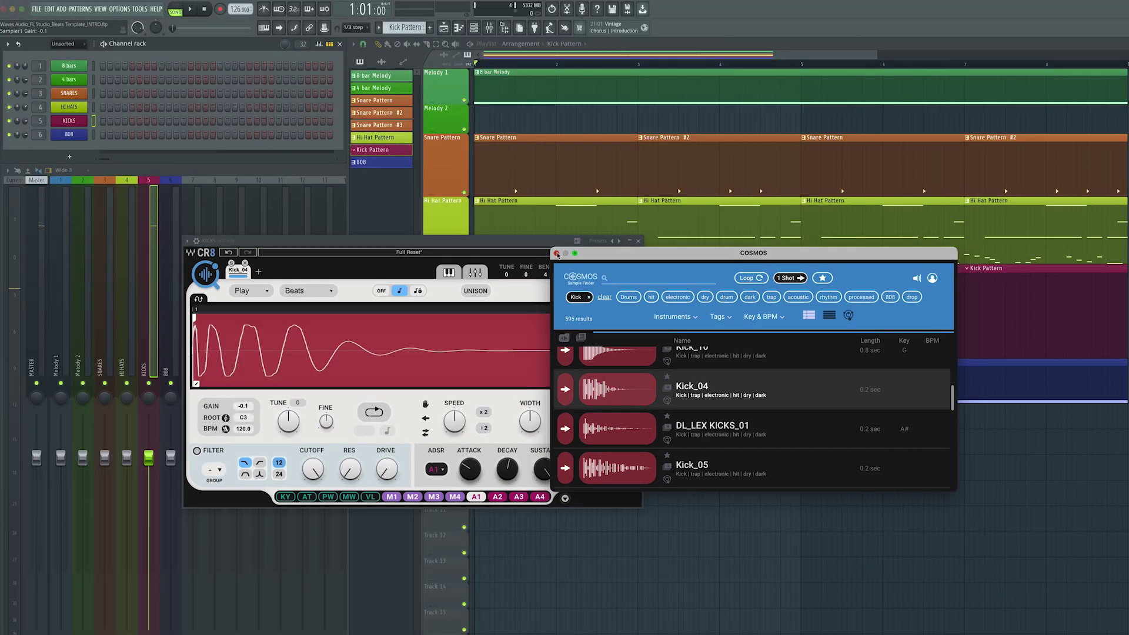
- Close the sample finder and switch on KICKS steps 1, 13 and 27
left_click(557, 253)
left_click(103, 120)
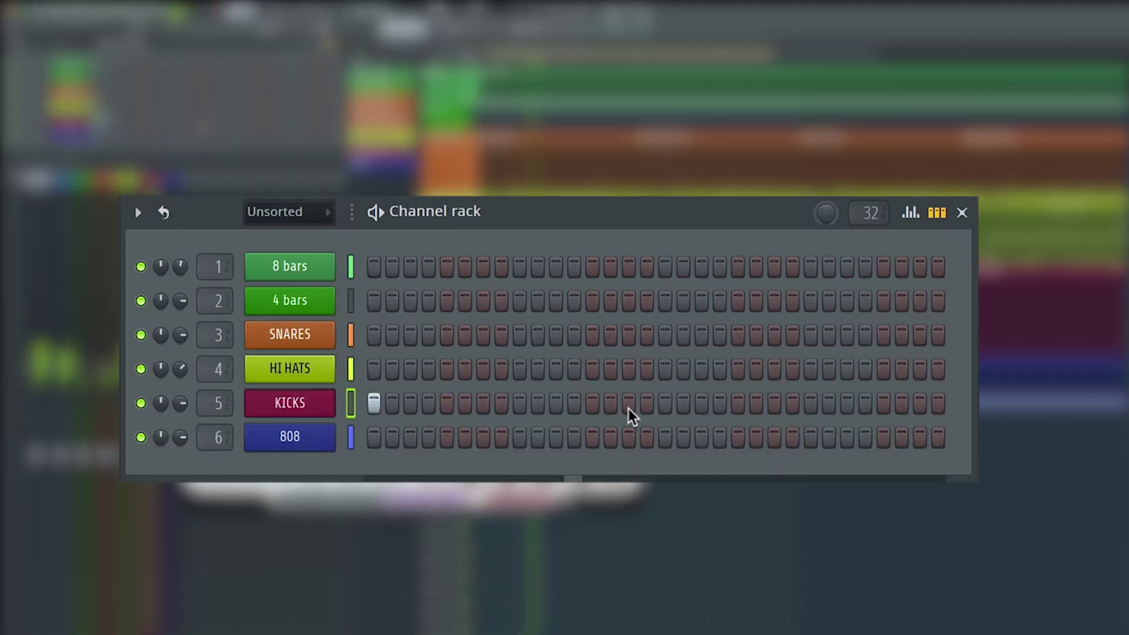
left_click(592, 404)
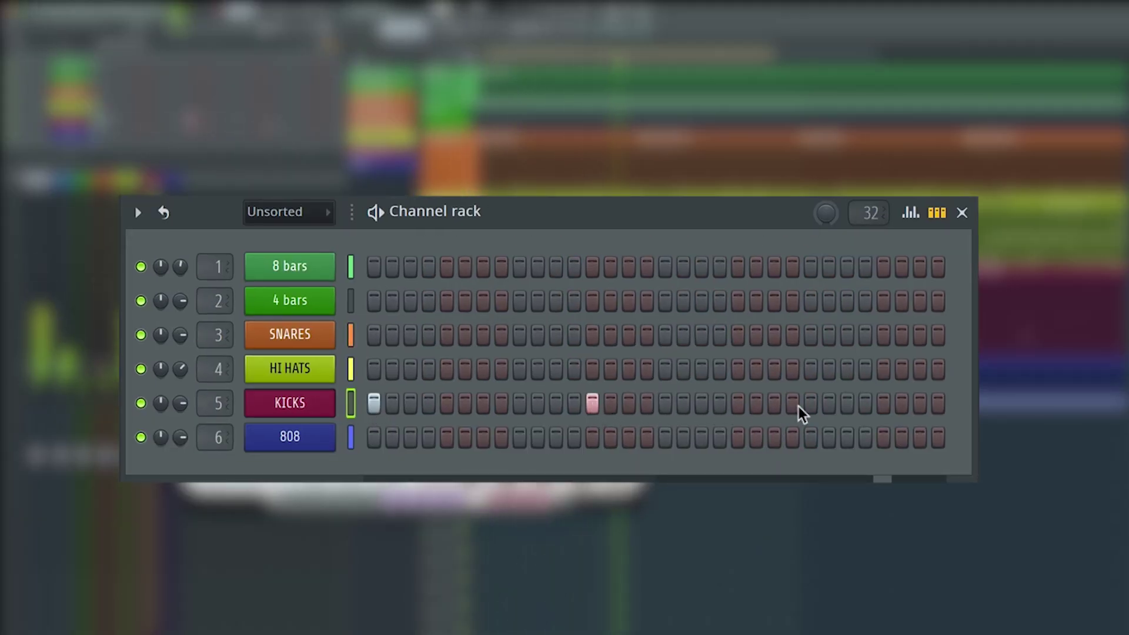
left_click(847, 406)
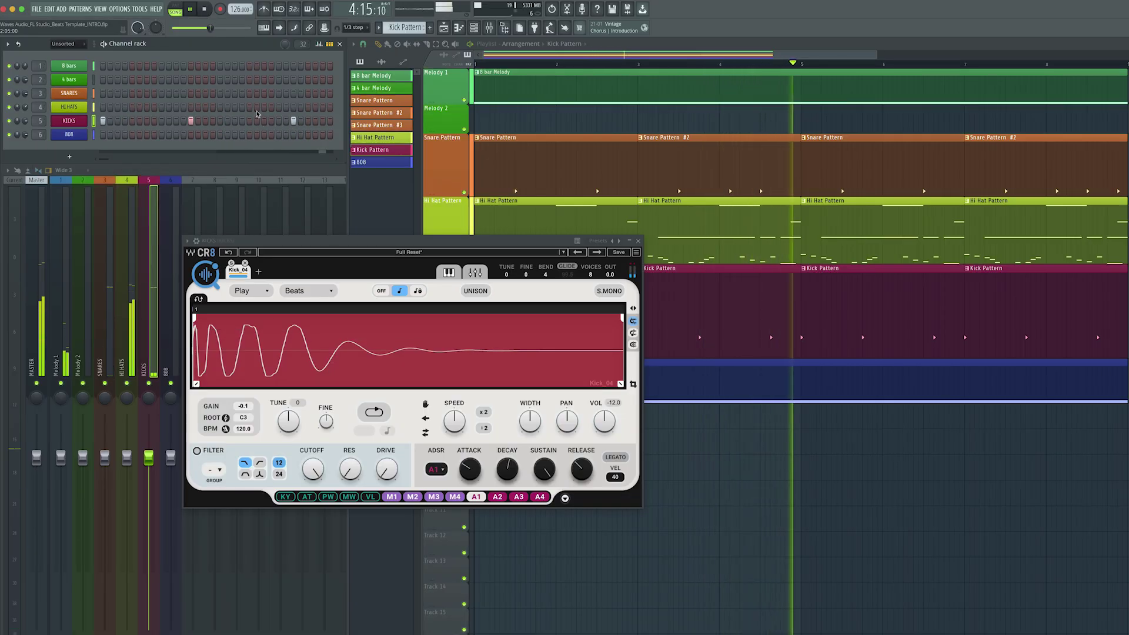
- Insert Kick Pattern #2 and program a busier kick rhythm in the KICKS row
right_click(361, 149)
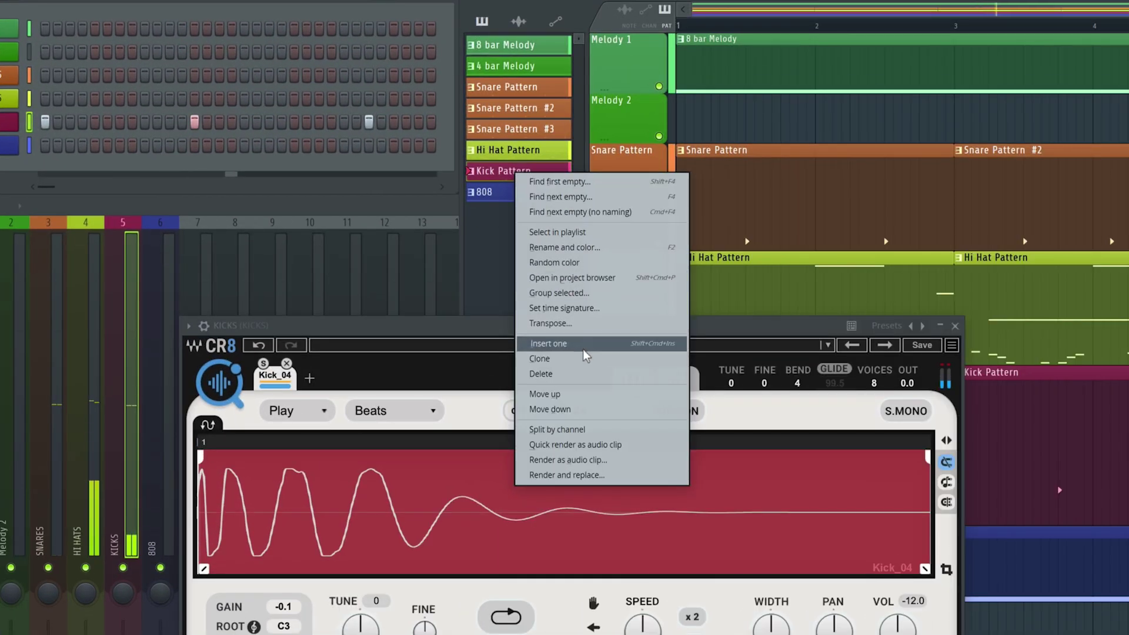
left_click(584, 356)
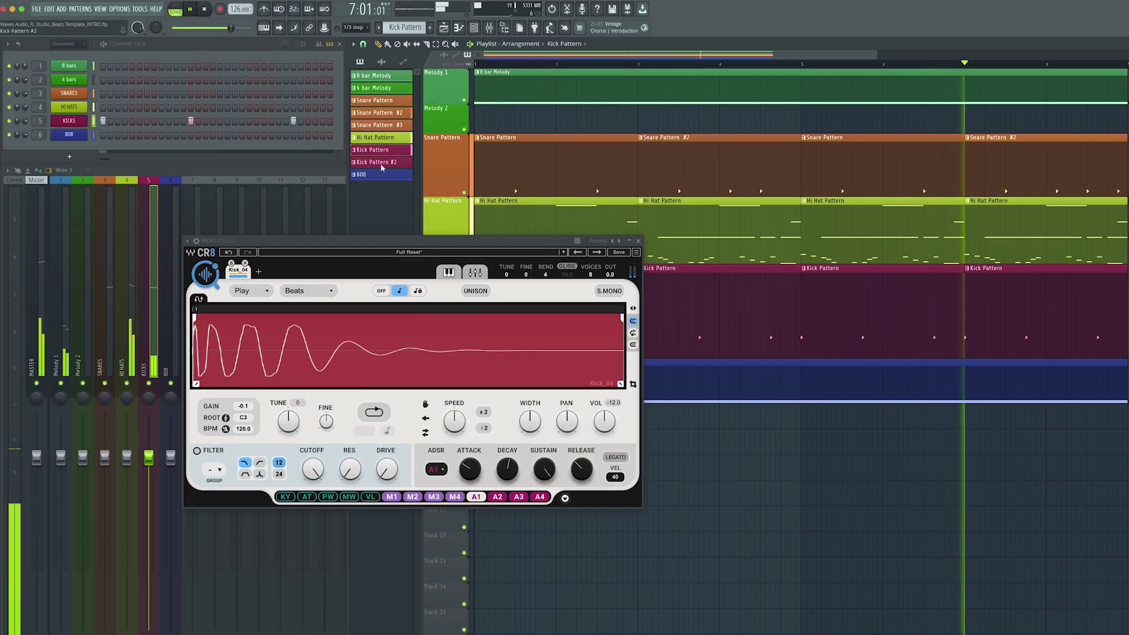
left_click(279, 120)
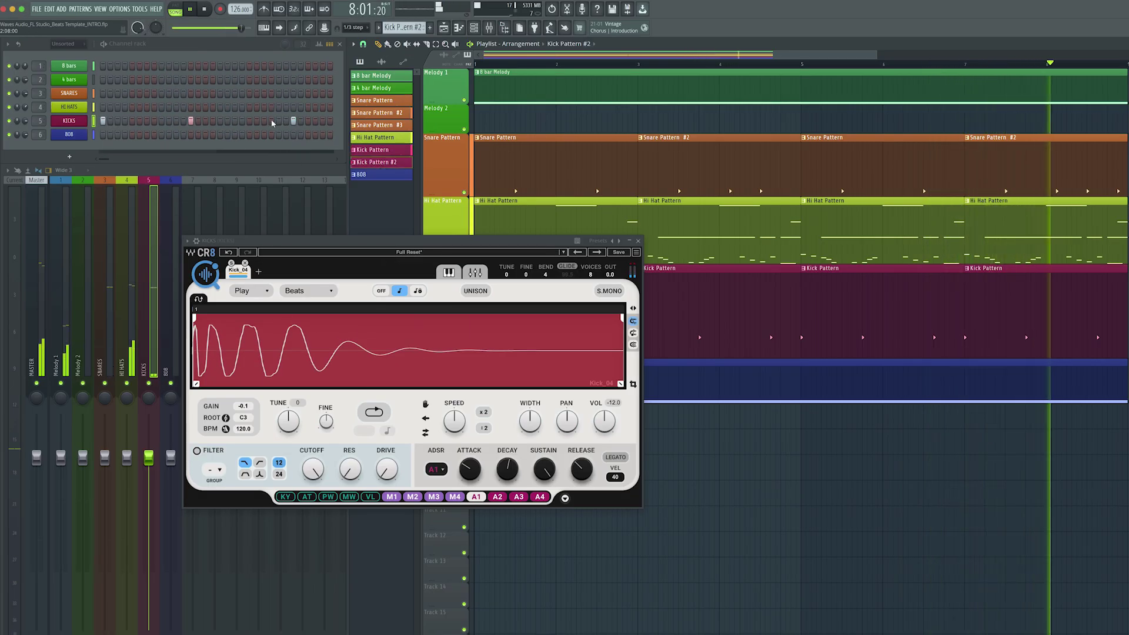
left_click(323, 121)
left_click(249, 121)
left_click(234, 120)
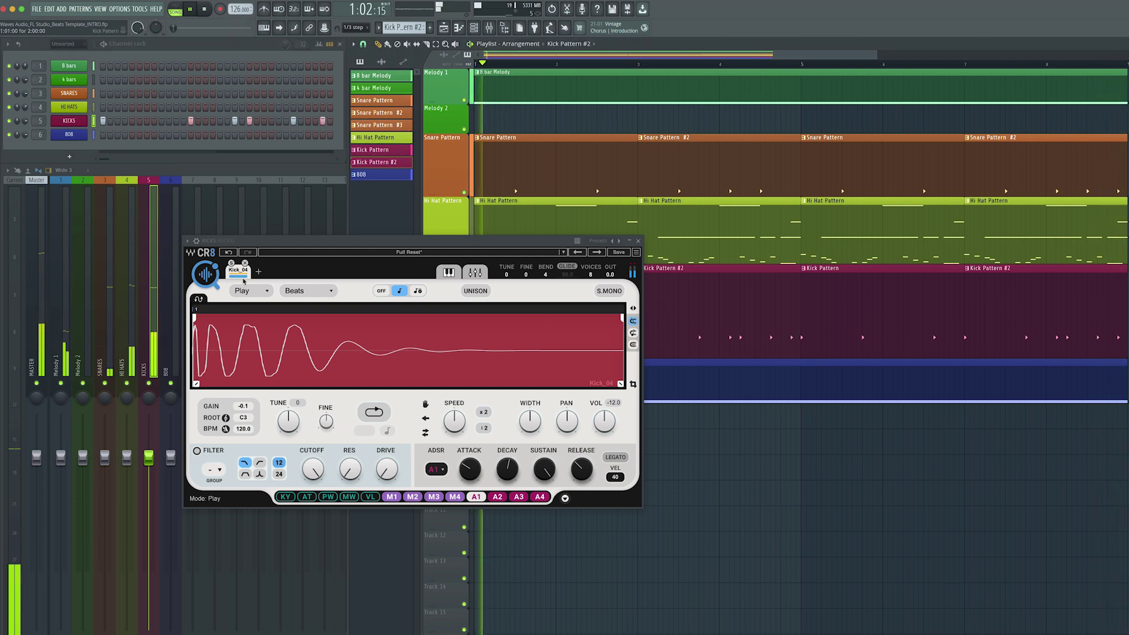
left_click(235, 122)
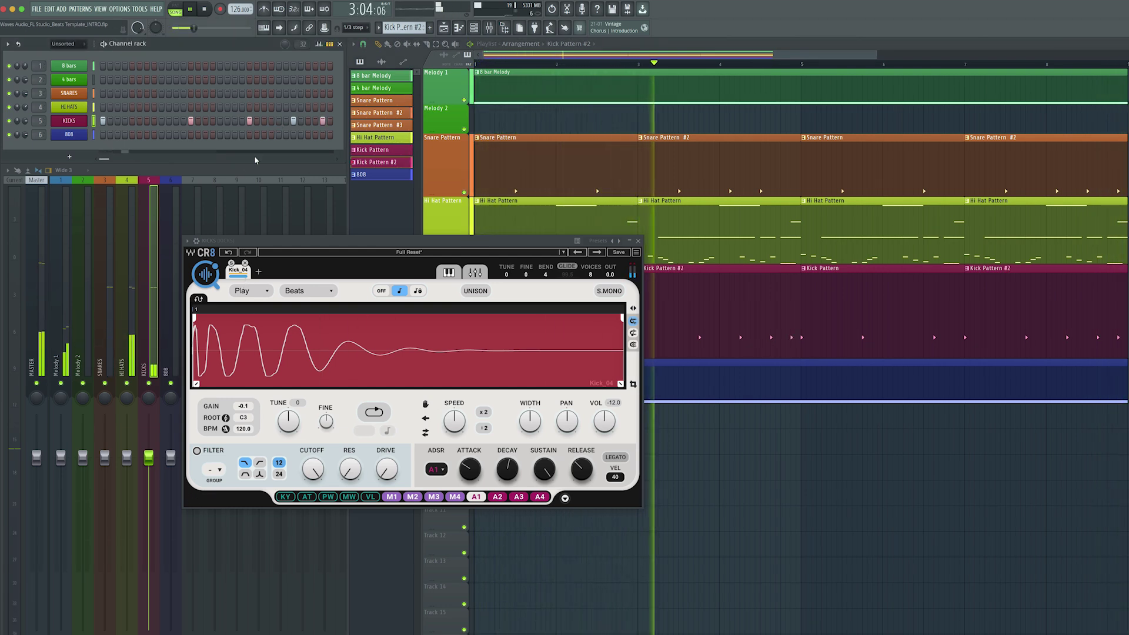
- Swap the kick sample for Kick_11 from the COSMOS sample finder
left_click(206, 274)
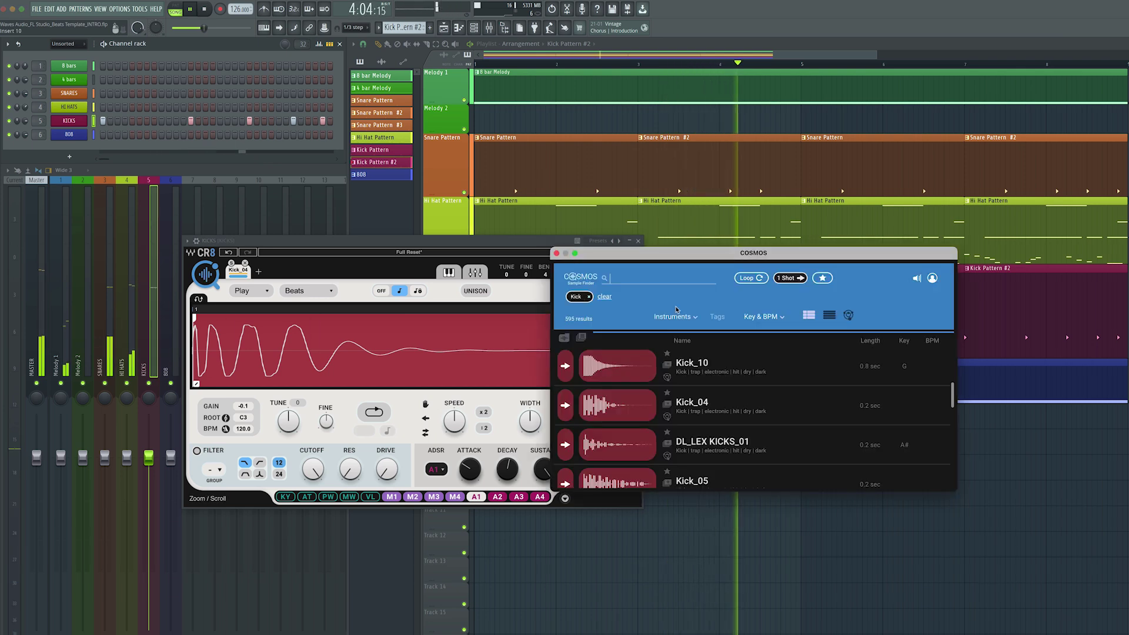
scroll(700, 403, "down", 3)
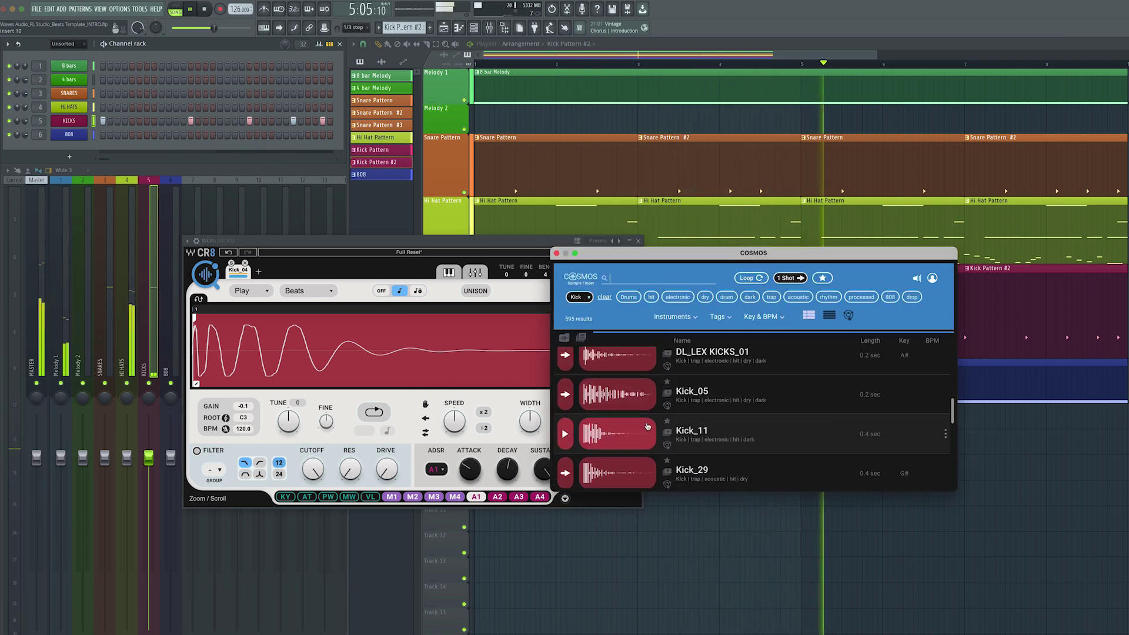
left_click(642, 426)
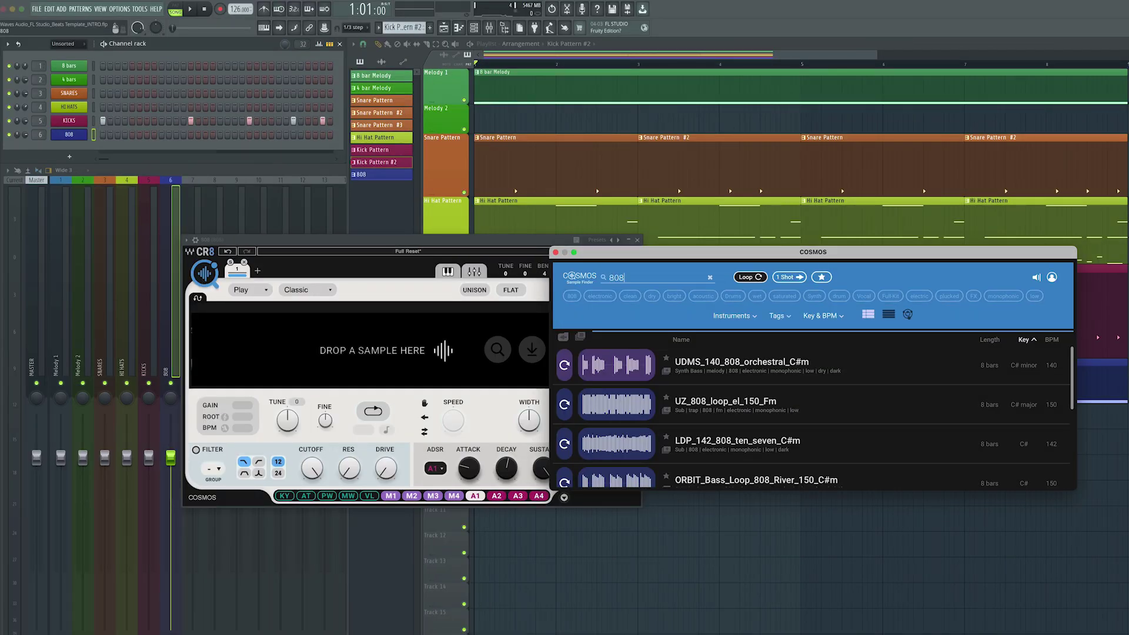
- Search COSMOS for '808', filter to C#/Db, and load UDMS_140_808_orchestral_C#m
key("Return")
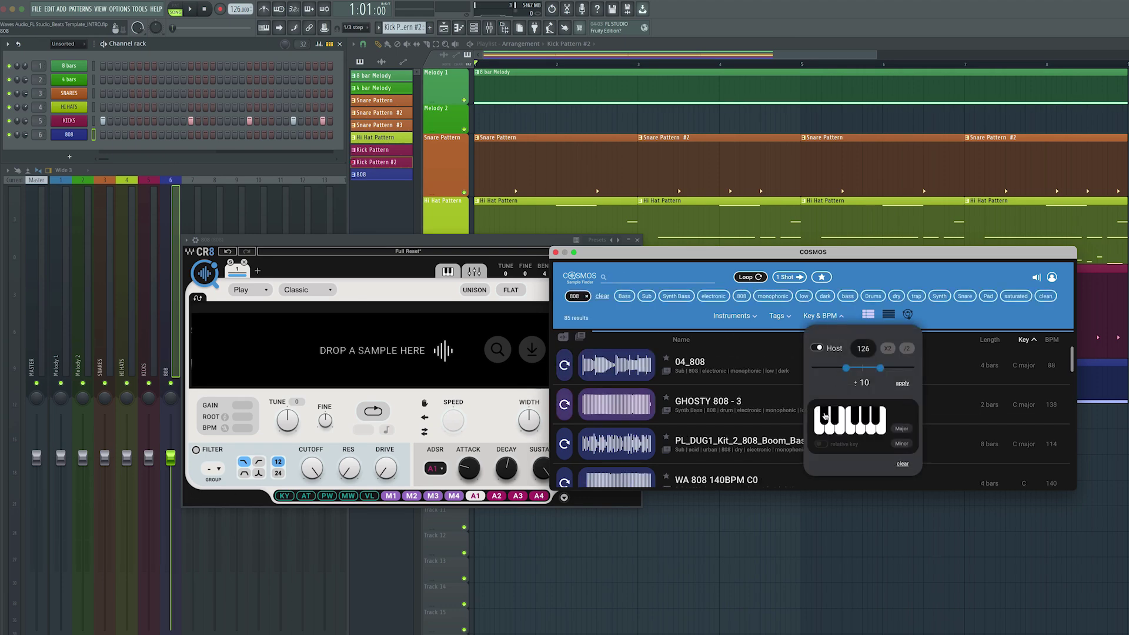
left_click(825, 416)
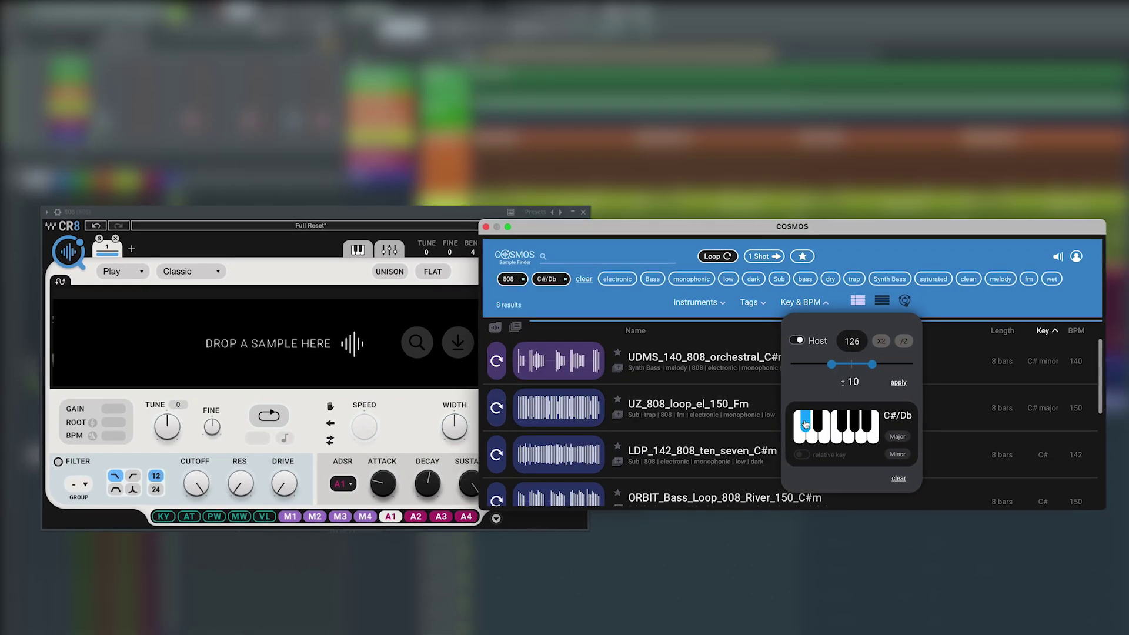
left_click(714, 354)
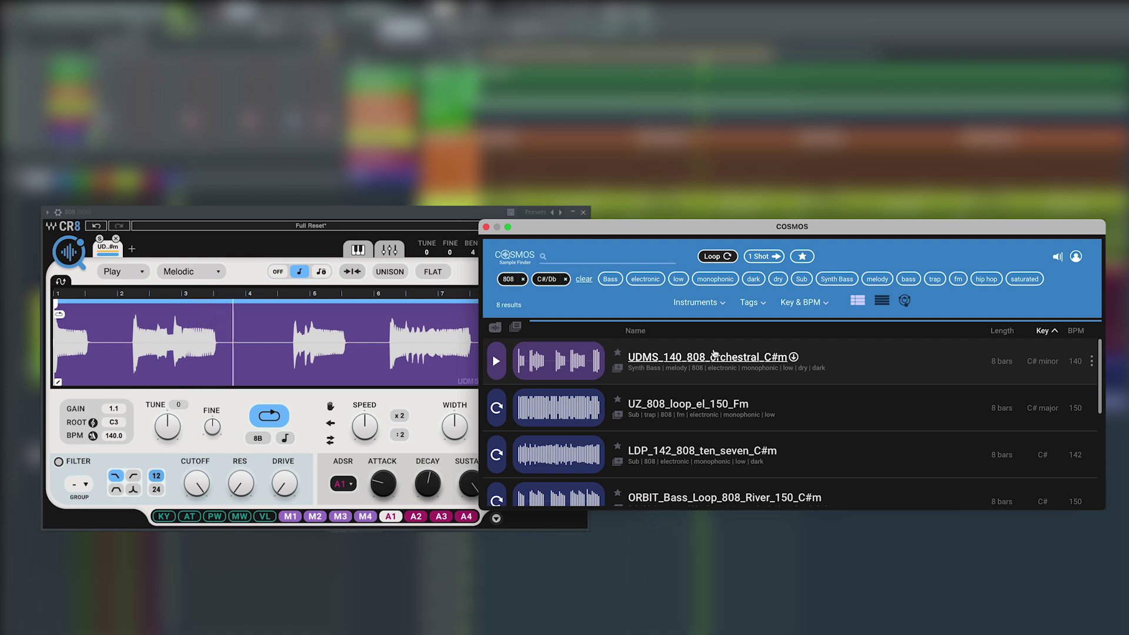
- Audition the other C#/Db 808 loops, then reselect UDMS_140_808_orchestral_C#m
key("Down")
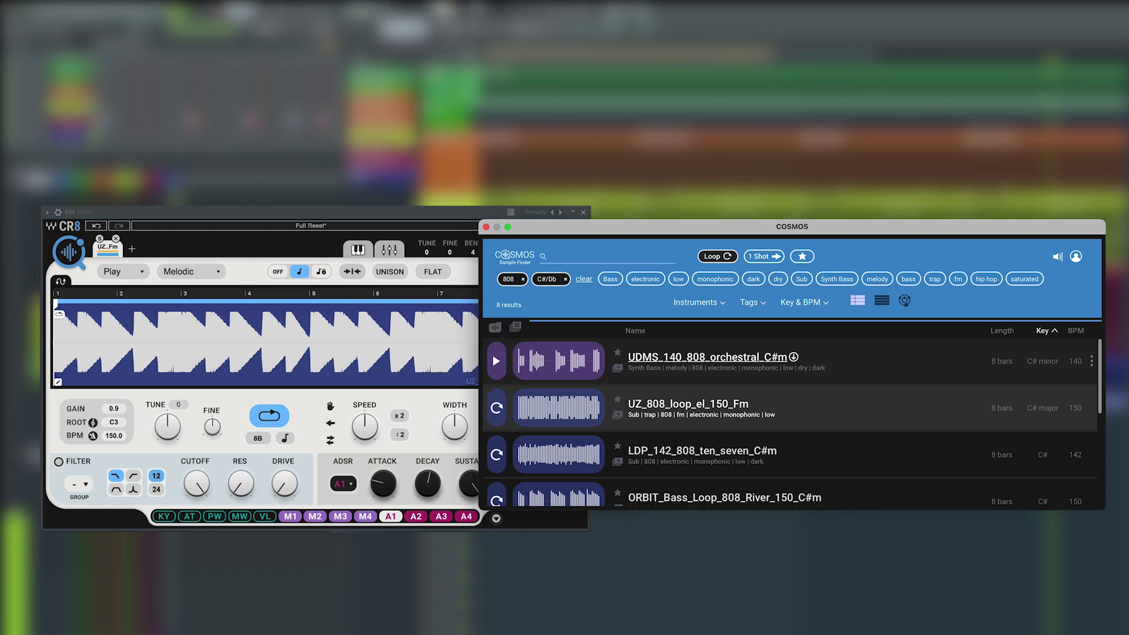
key("Down")
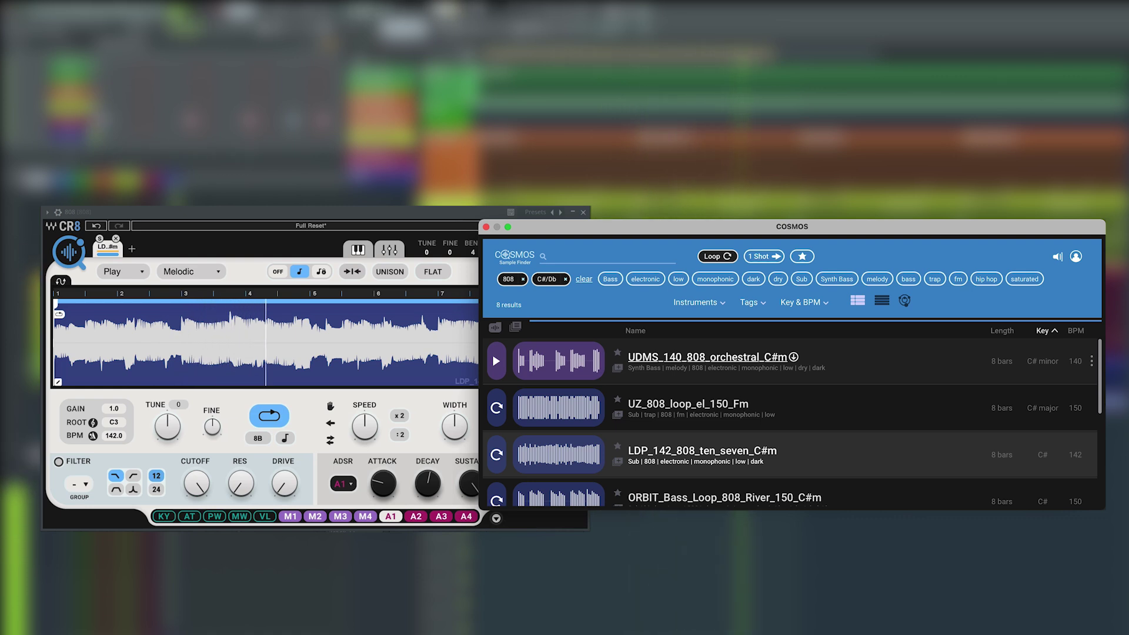
key("Down")
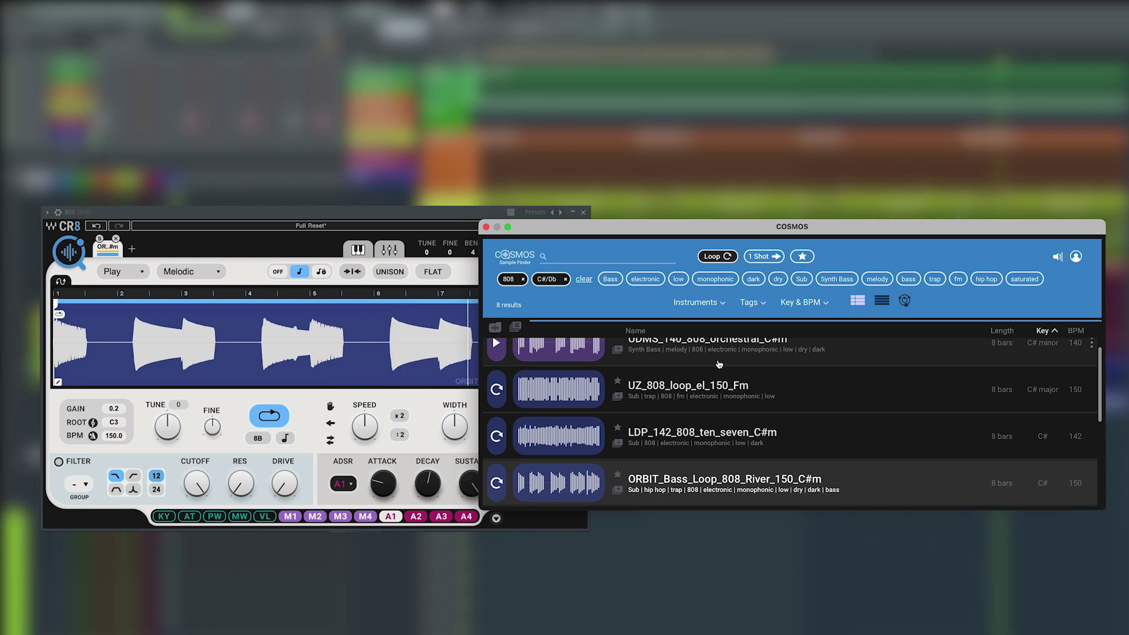
scroll(719, 364, "up", 1)
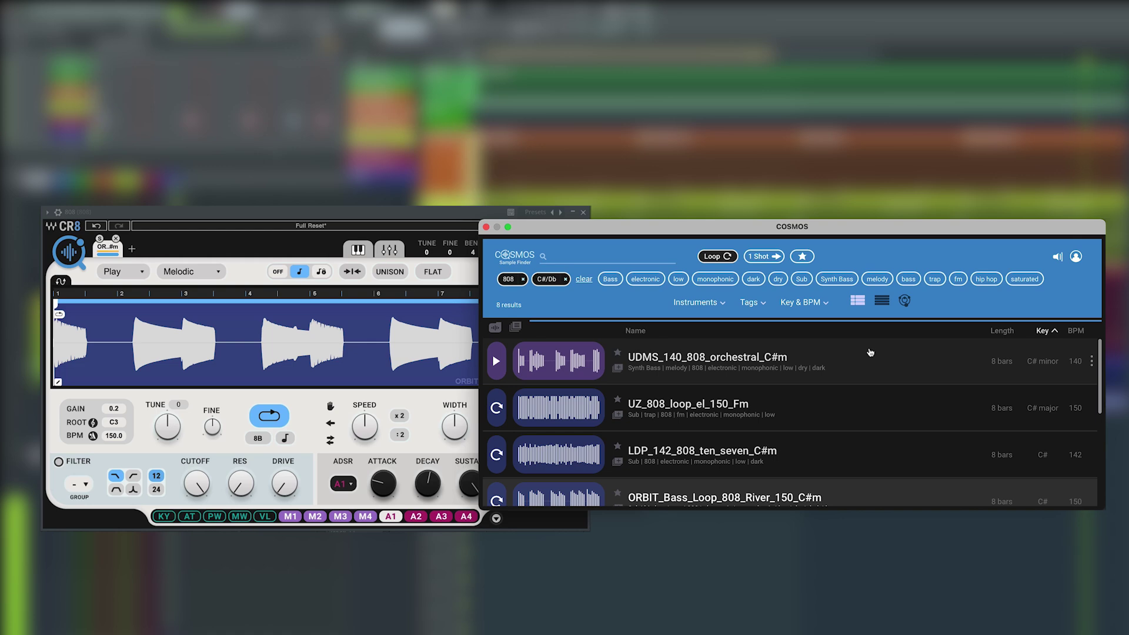
left_click(871, 352)
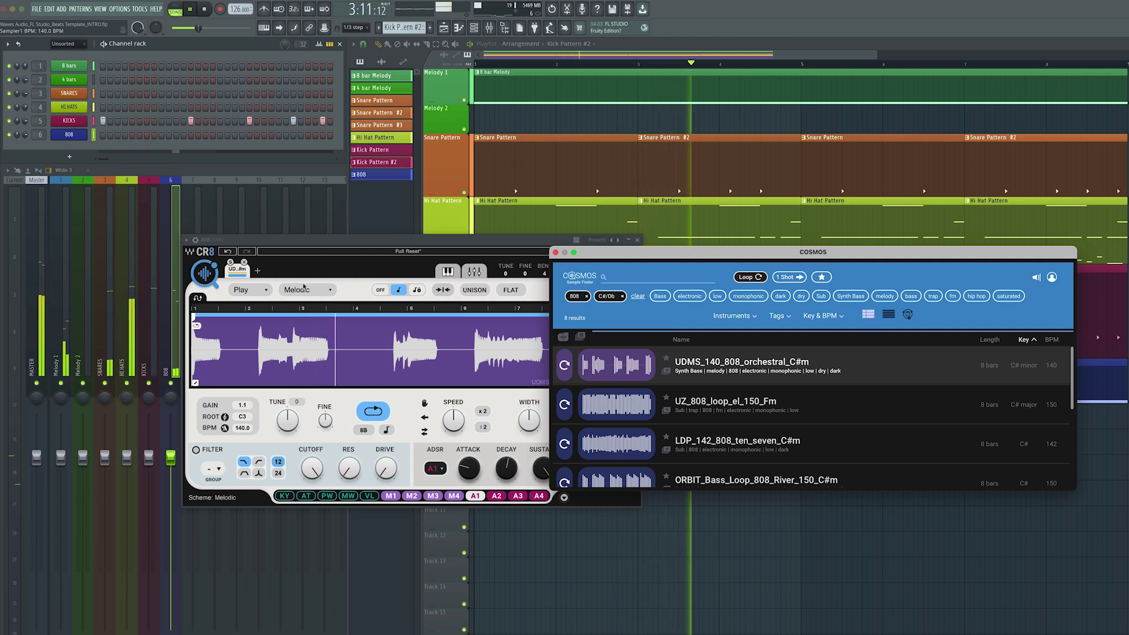
left_click(209, 280)
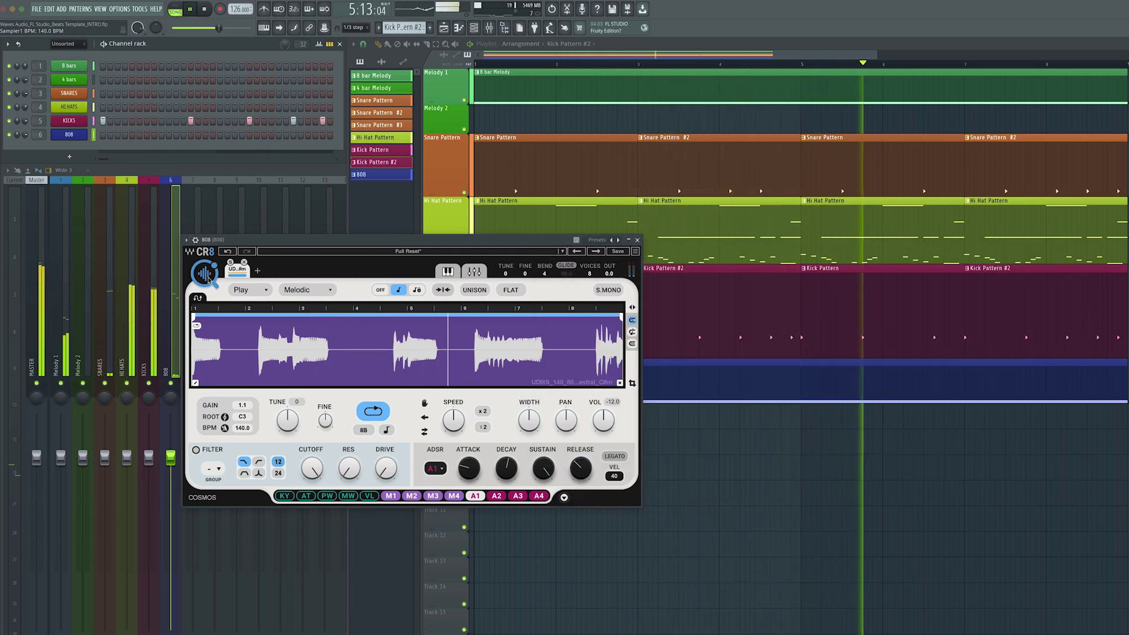